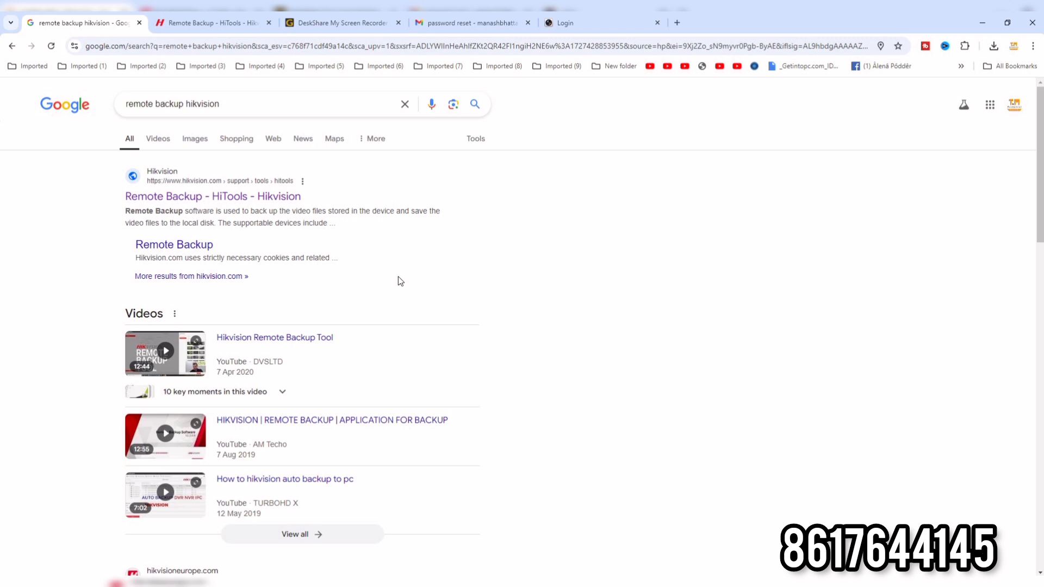
Open Hikvision's Remote Backup page from the search results and save RemoteBackup.zip in the babusona folder.
left_click(245, 109)
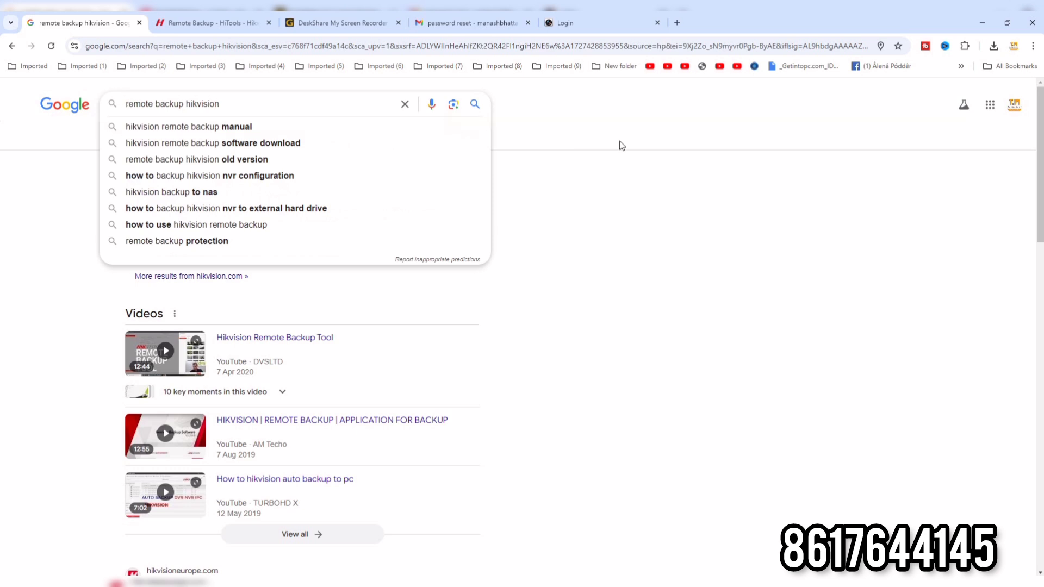
left_click(571, 145)
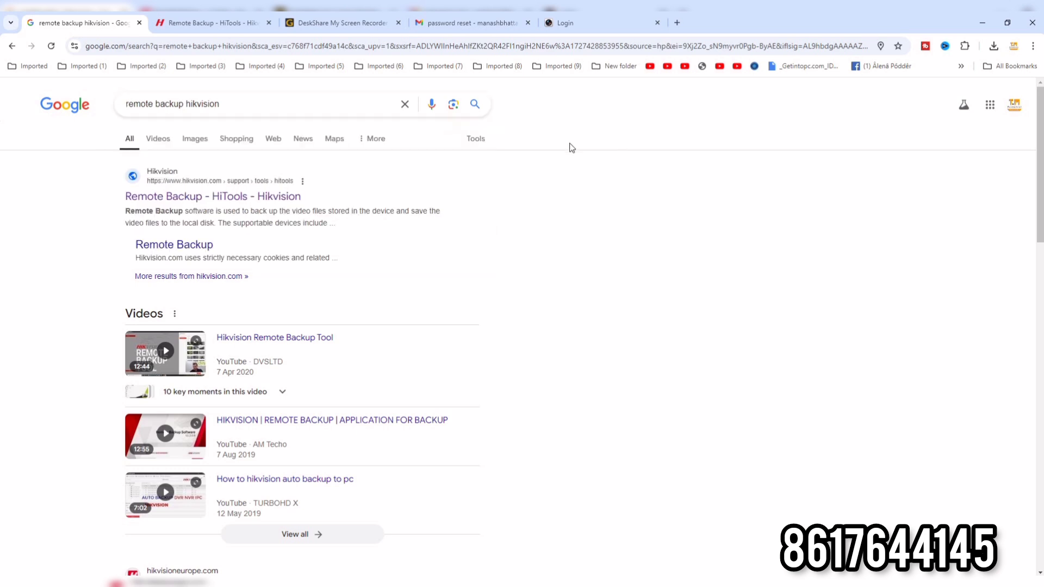
left_click(185, 197)
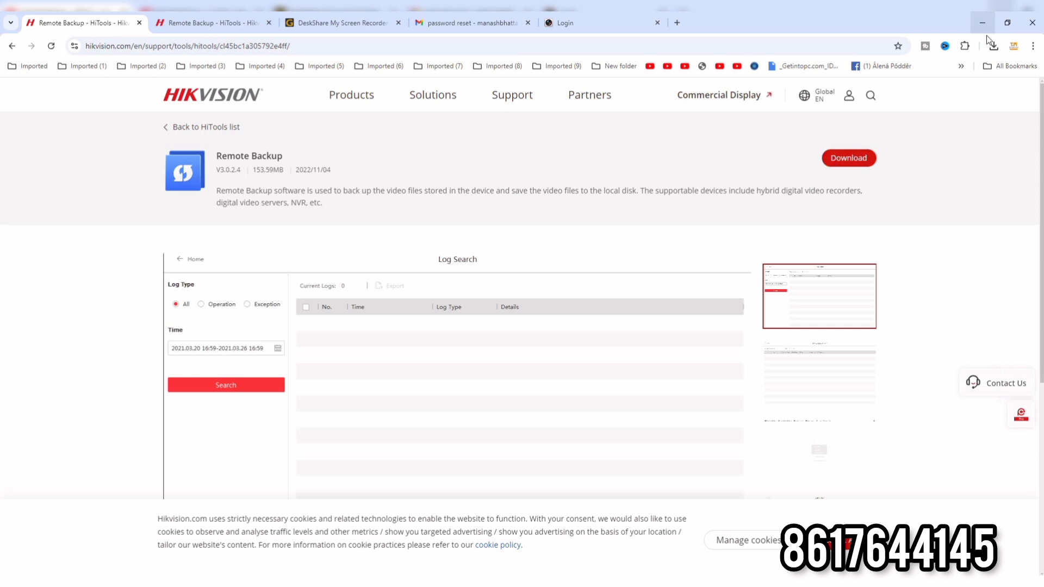
left_click(847, 163)
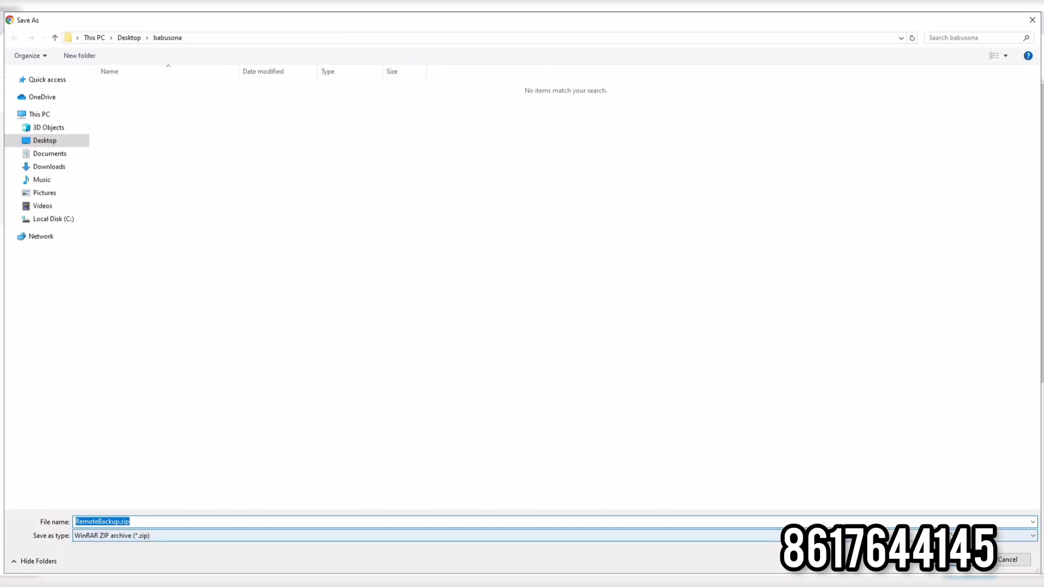
left_click(956, 568)
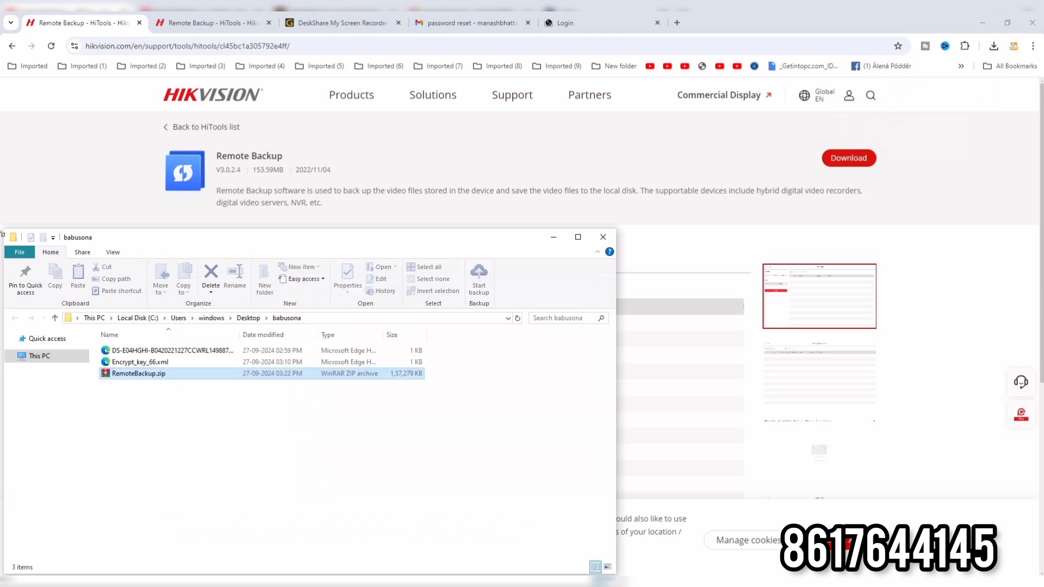
Open the downloaded RemoteBackup.zip archive, dismiss the WinRAR purchase window and run RemoteBackup.exe.
double_click(153, 376)
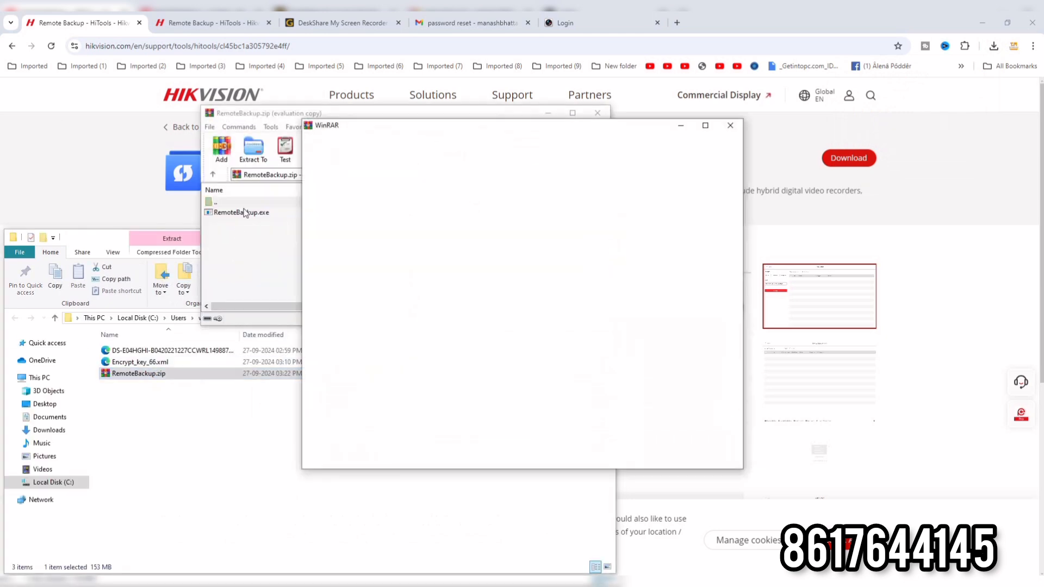
left_click(731, 125)
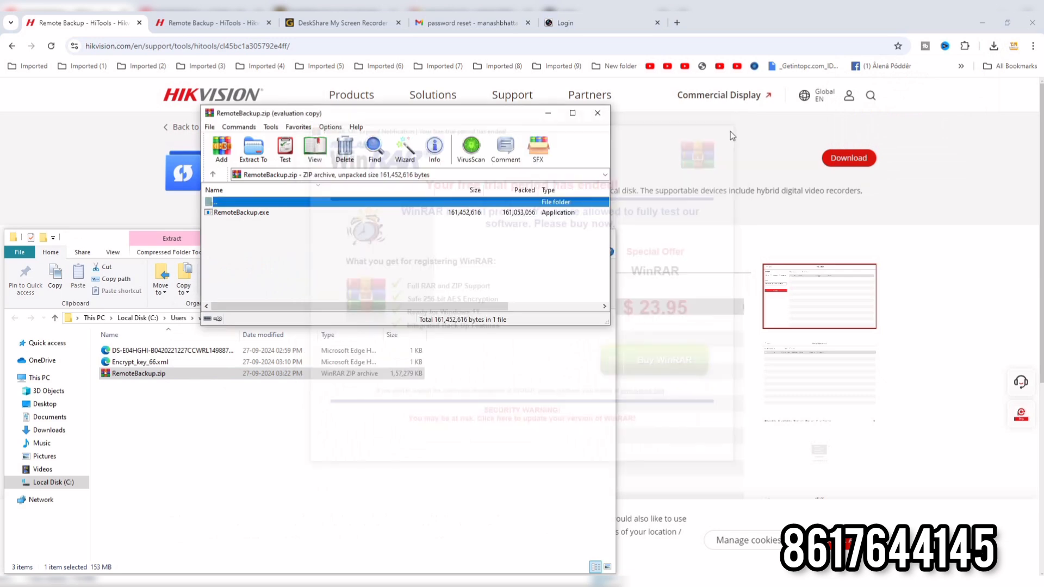
double_click(253, 213)
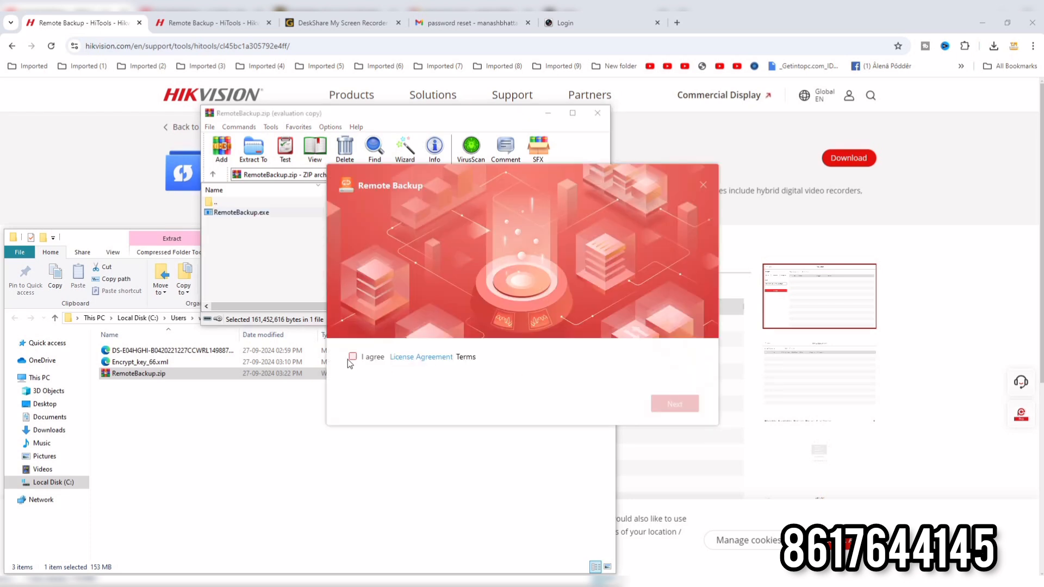
Accept the license terms and install Remote Backup in English to C:\Program Files (x86)\Remote Backup, with a desktop icon and client launch.
left_click(354, 357)
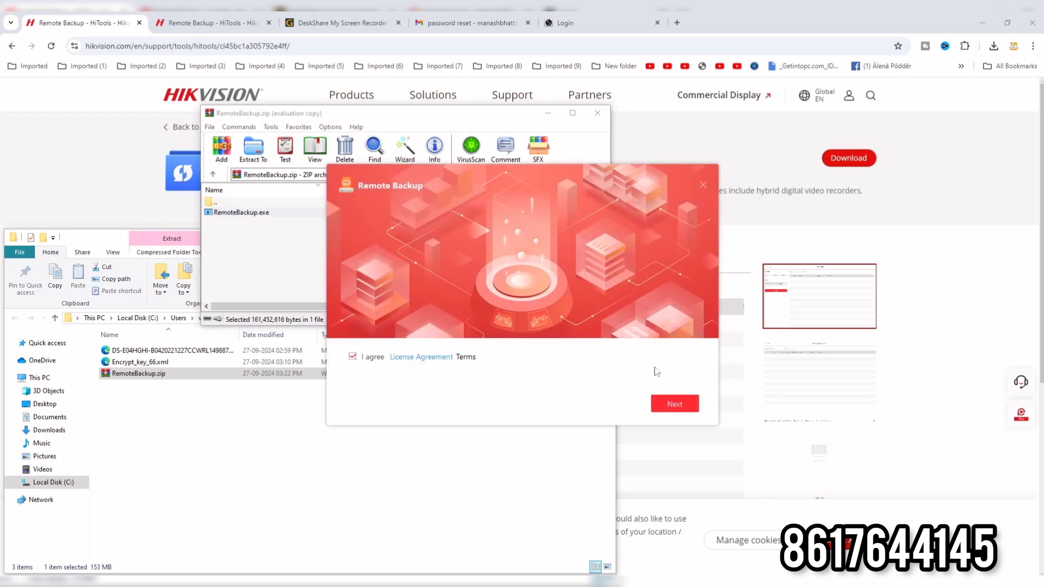
left_click(669, 404)
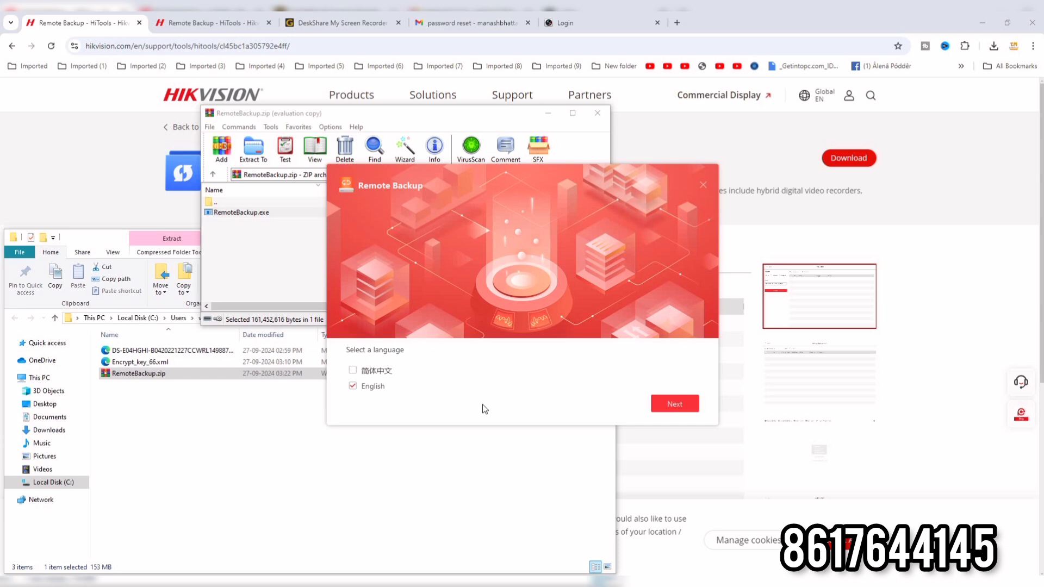
left_click(687, 405)
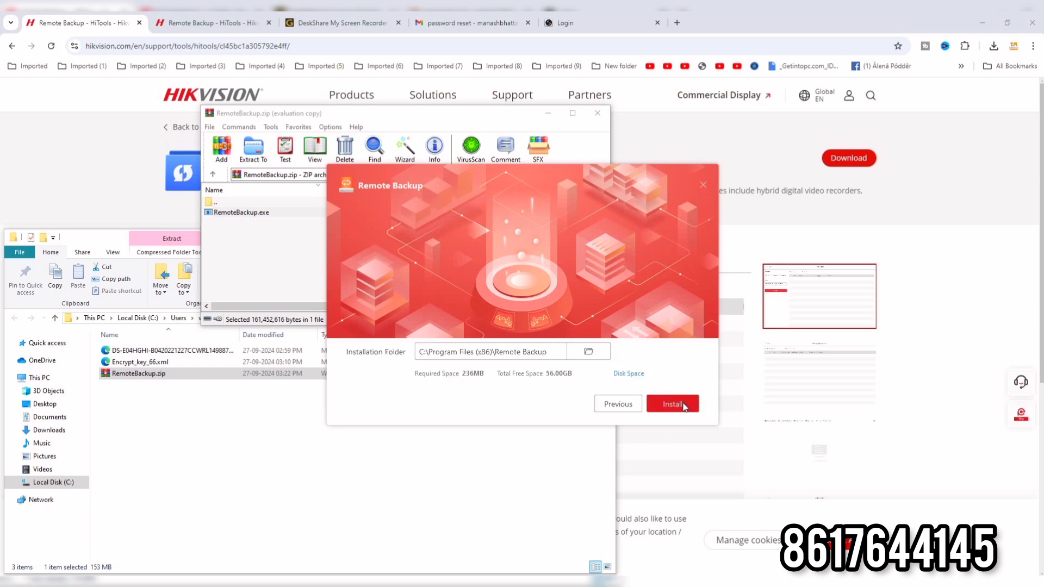
left_click(685, 407)
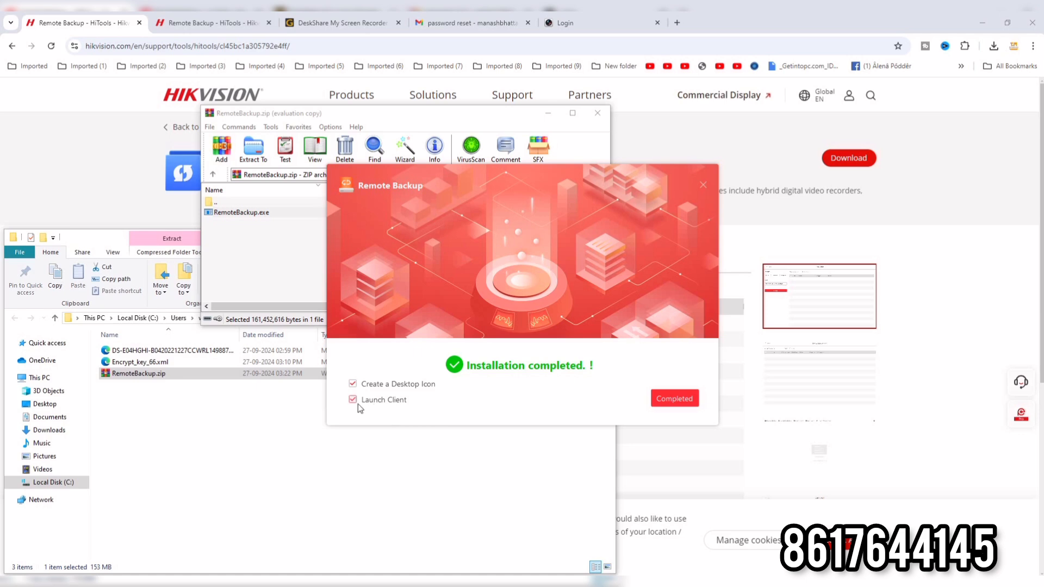
left_click(677, 400)
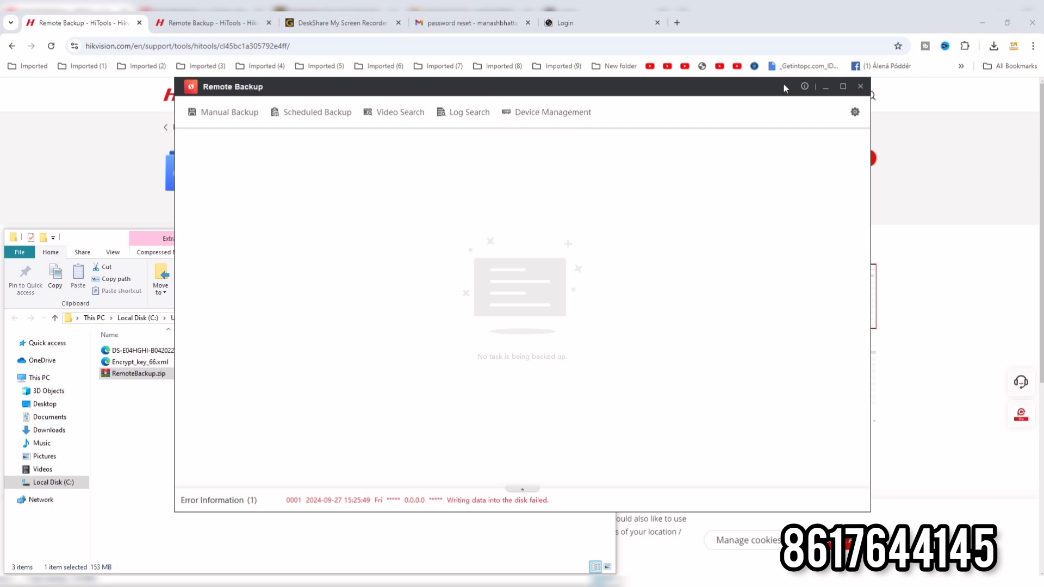
Set Local Disk (C:) as the backup disk in the system configuration and accept restarting the backup schedules.
left_click(854, 112)
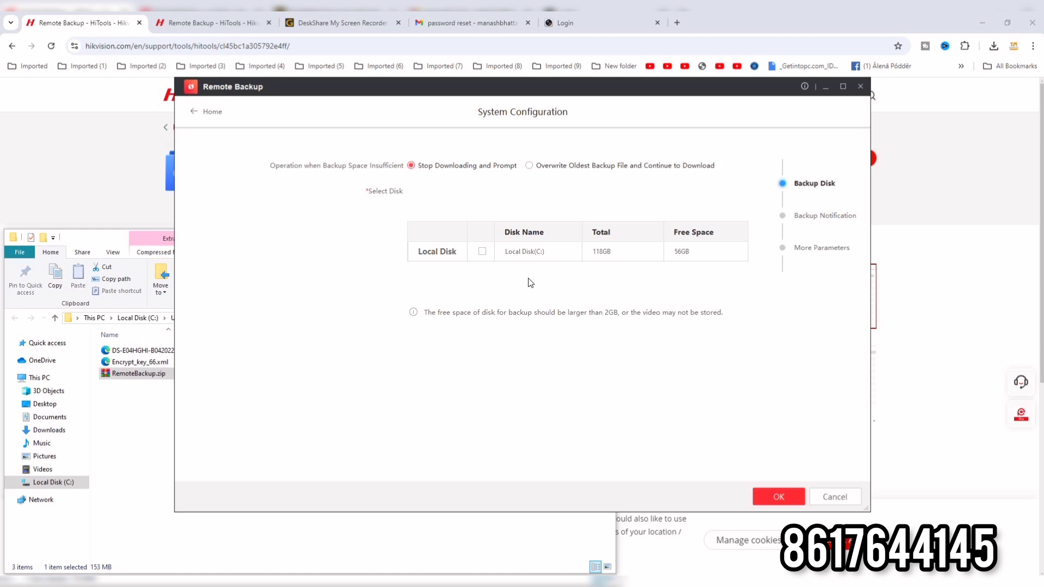
left_click(481, 251)
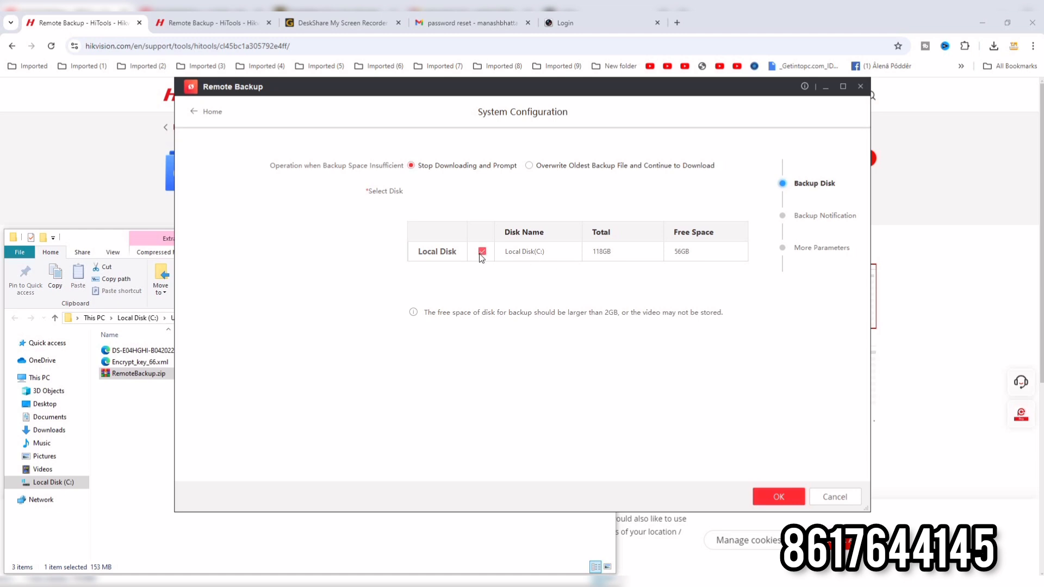
left_click(768, 495)
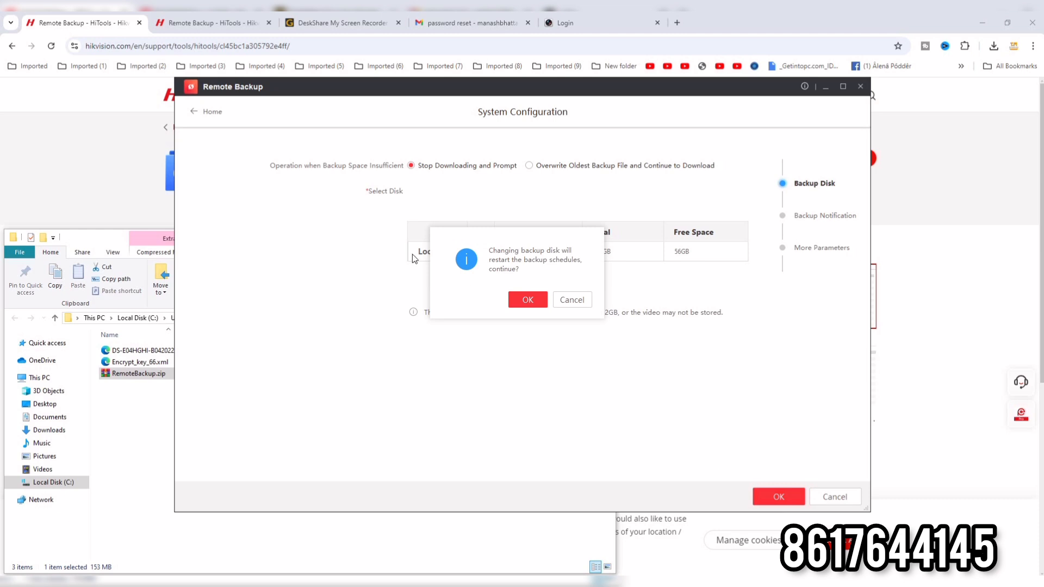
left_click(527, 299)
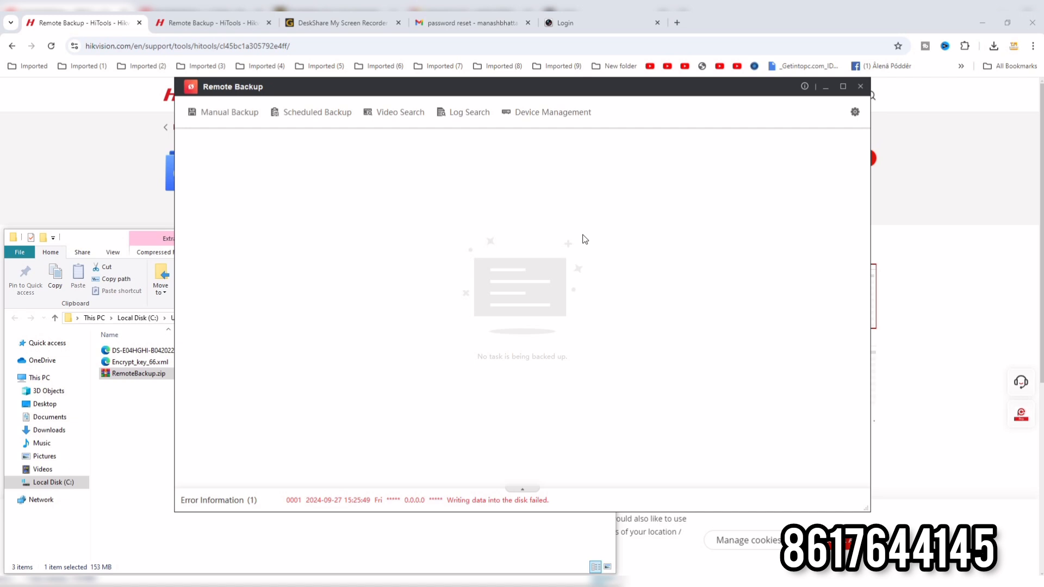
Open the form for adding a device, look up the recorder's IPv4 address in SADP and return to Remote Backup.
left_click(530, 112)
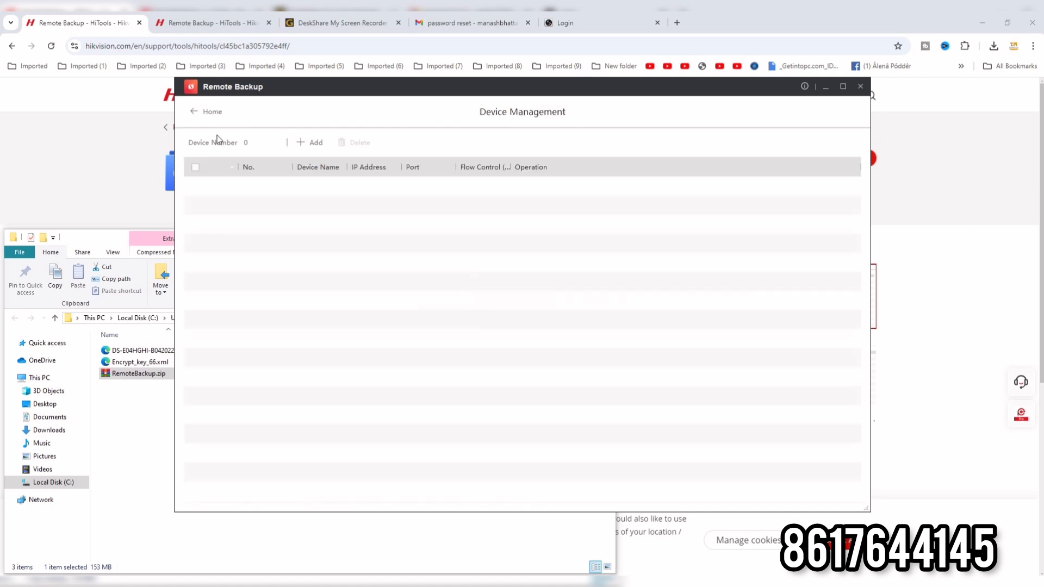
left_click(308, 147)
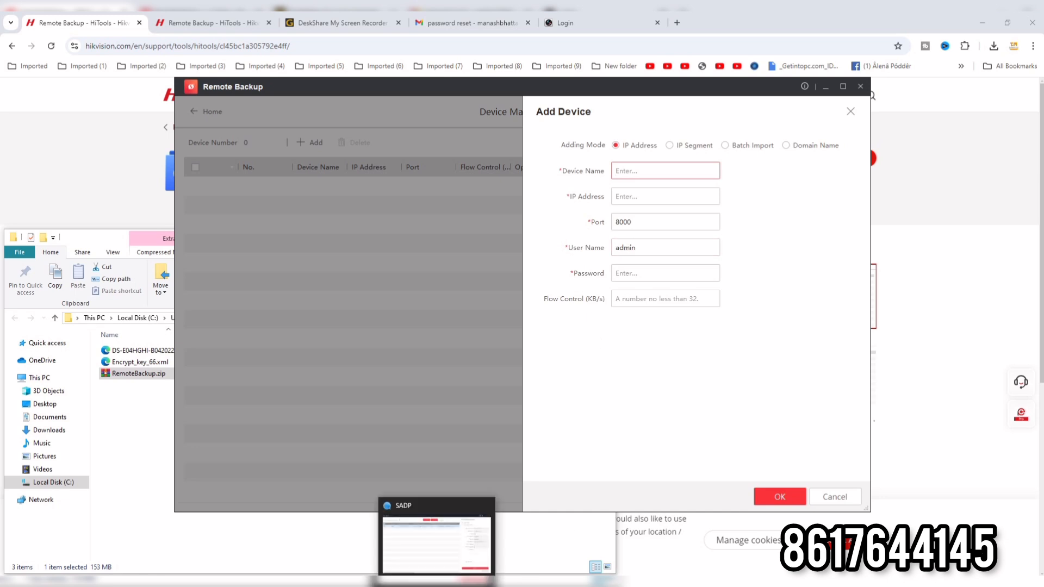
left_click(436, 584)
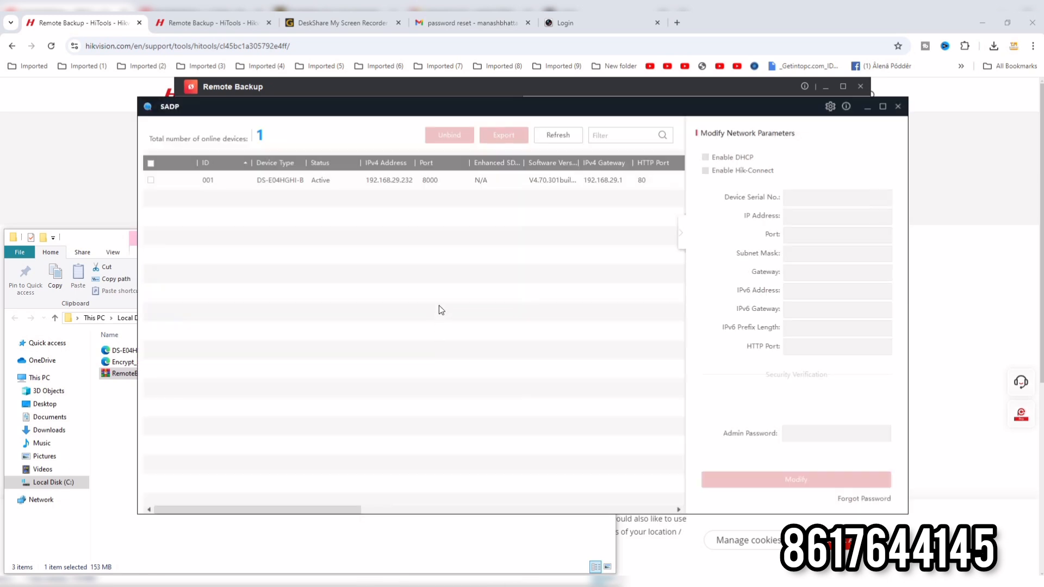
left_click(397, 186)
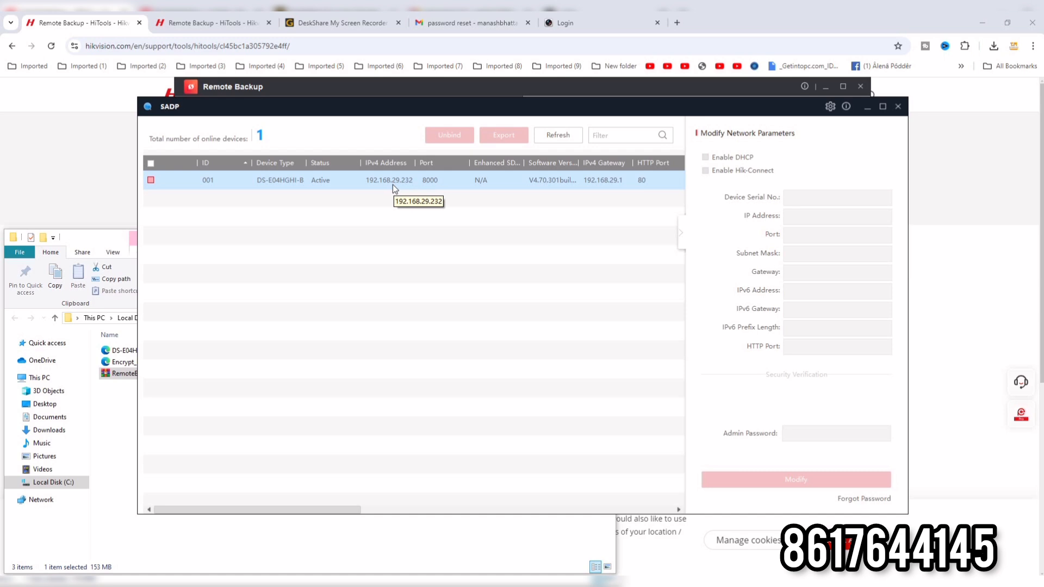
left_click(629, 93)
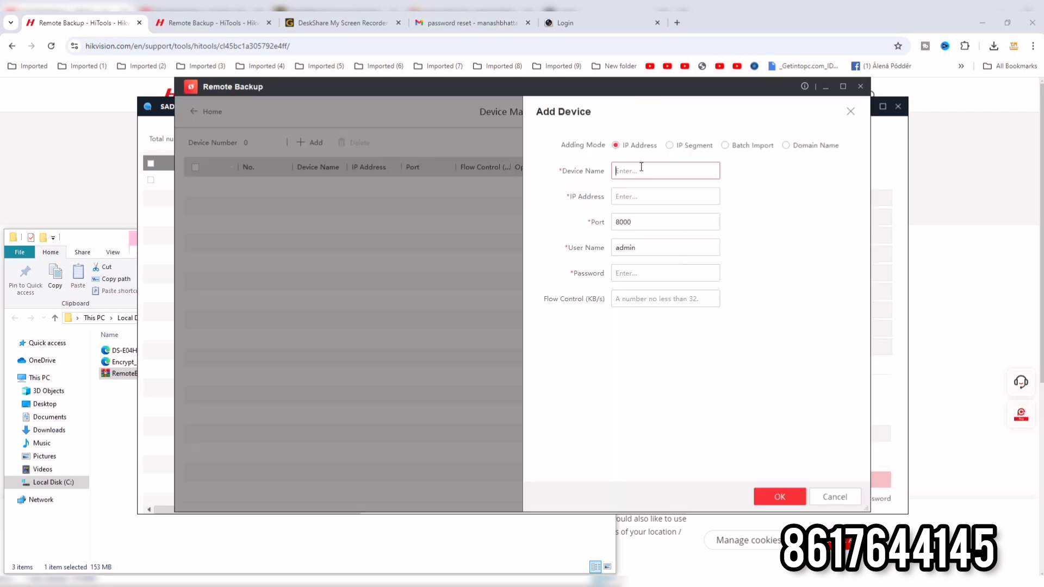
Name the device babusona and enter IP address 192.168.29.232, keeping port 8000 and user name admin.
type("babusona")
left_click(635, 193)
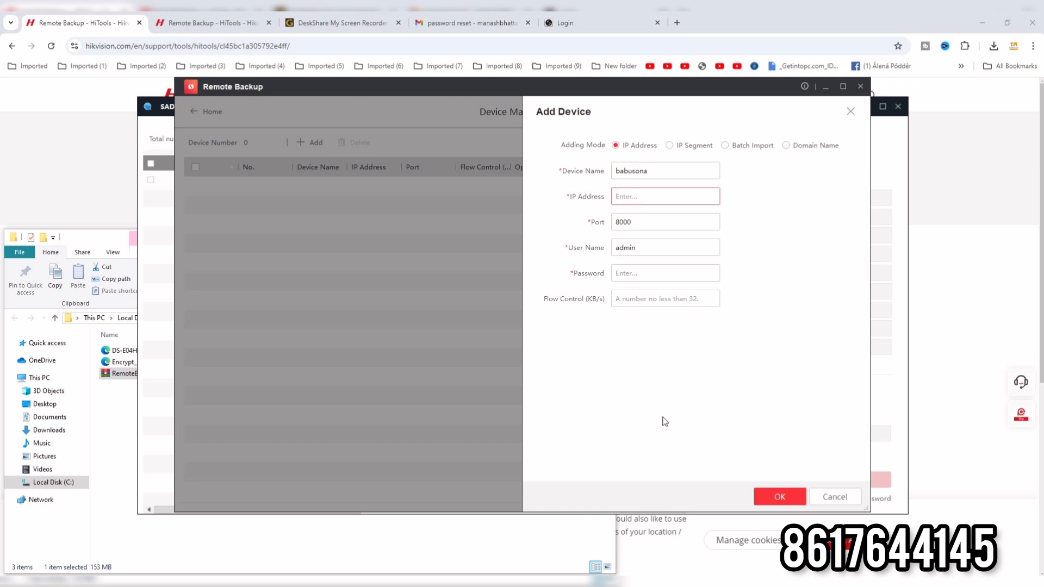
type("192.168.29.232")
left_click(696, 225)
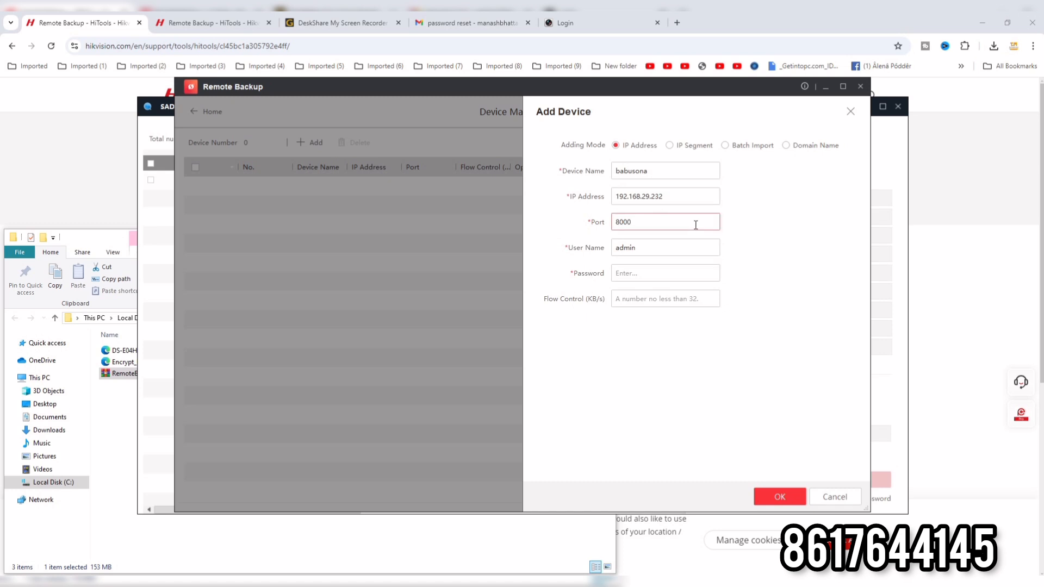
left_click(664, 249)
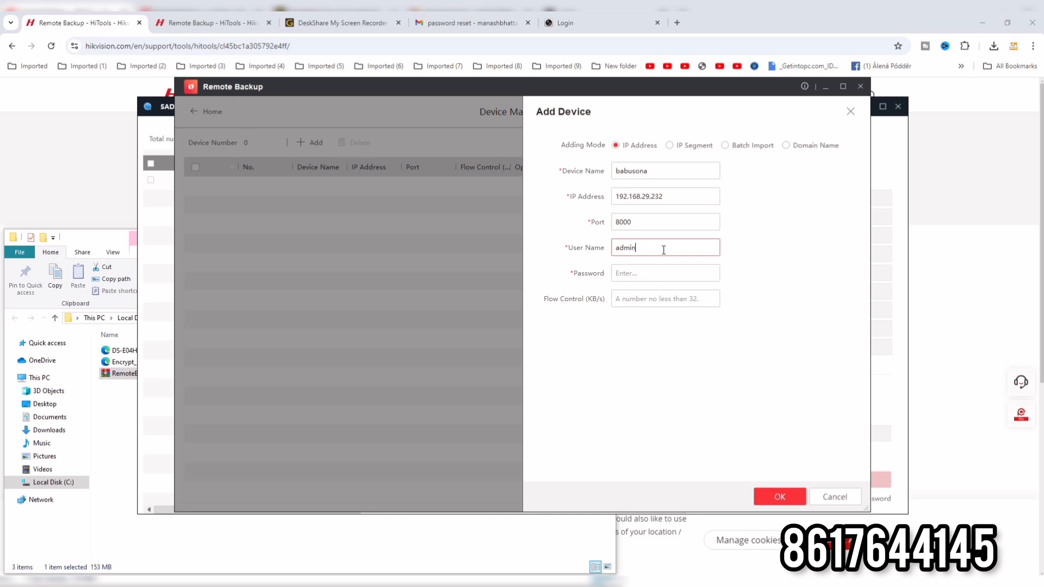
Enter the recorder's account password in the Password field, retyping it once, and add the device.
left_click(642, 278)
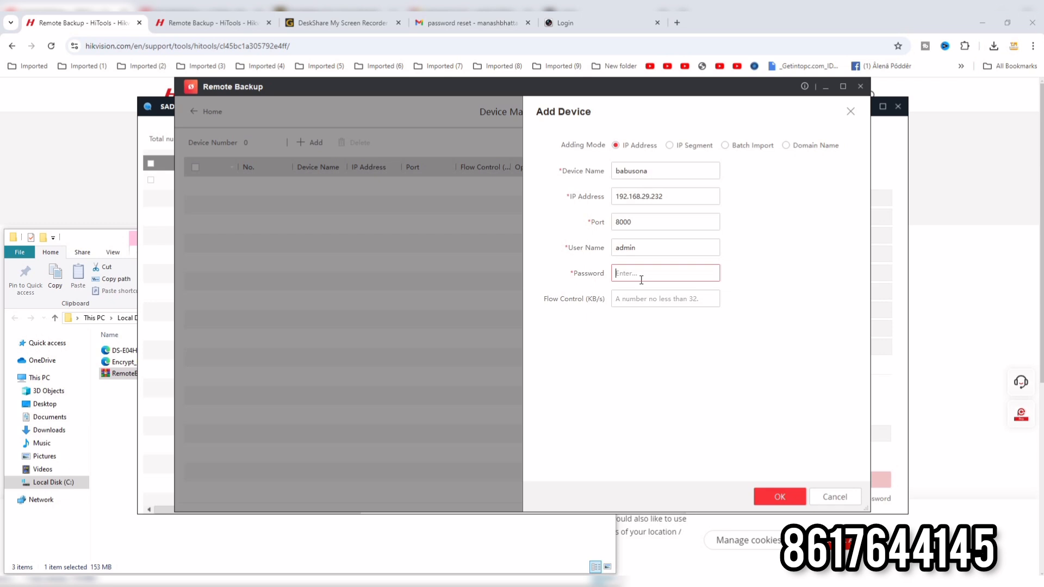
type("123456789")
left_click_drag(664, 277, 601, 279)
key("BackSpace")
type("*********")
left_click(783, 498)
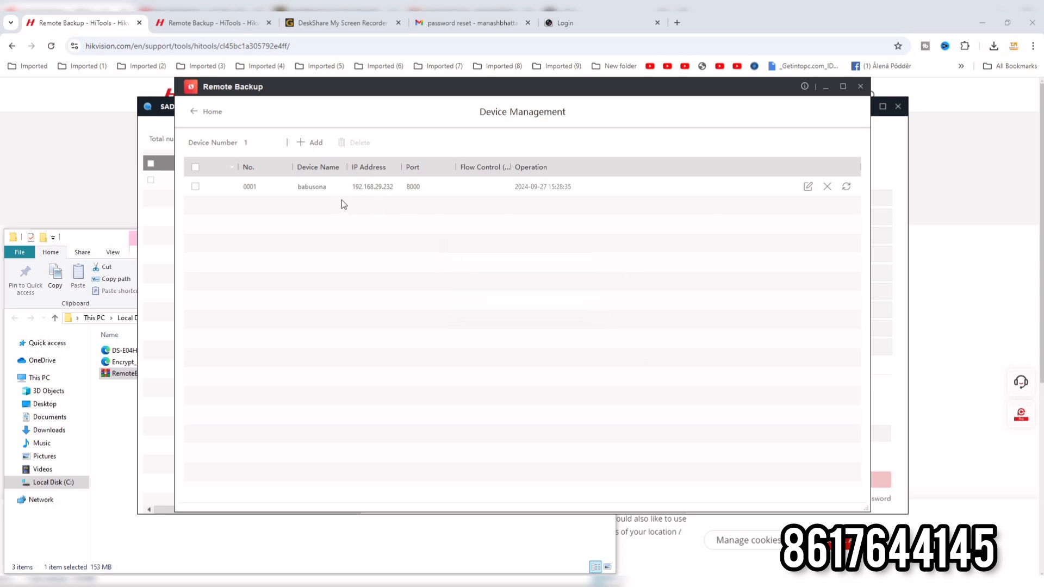
Return to the home page and create a manual backup named ccc.
left_click(197, 113)
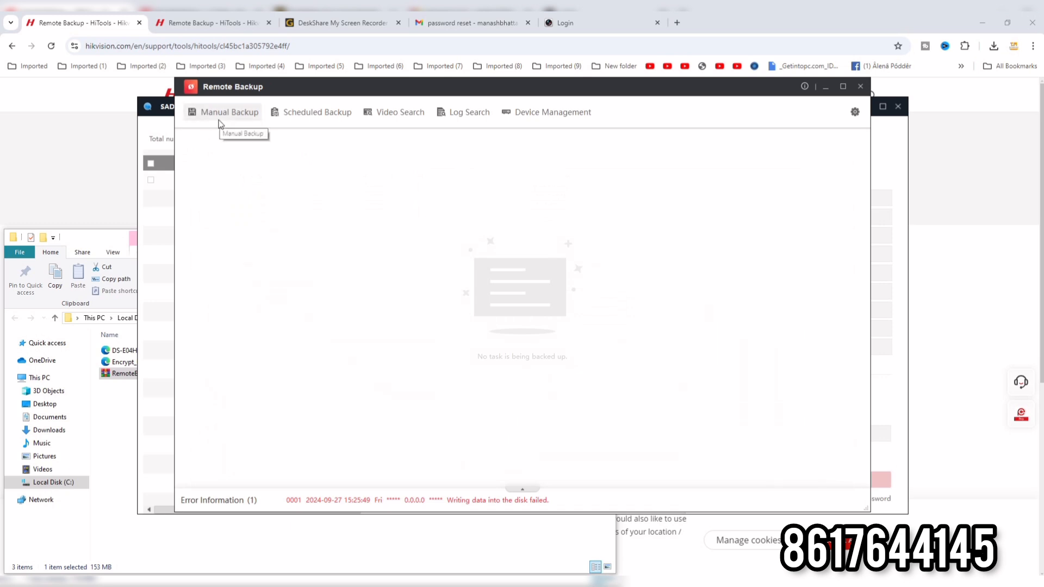
left_click(220, 125)
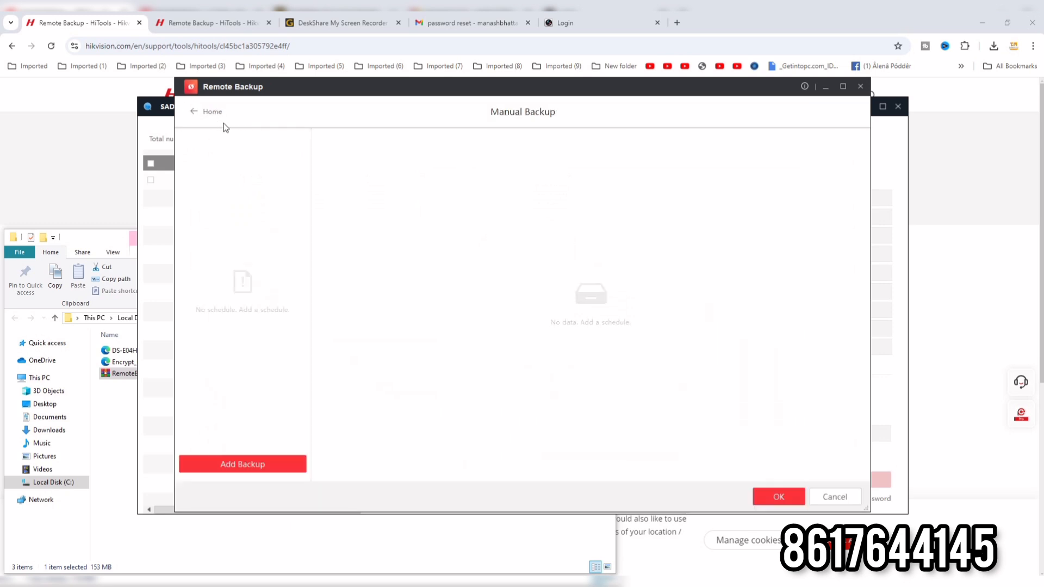
left_click(239, 465)
left_click(296, 384)
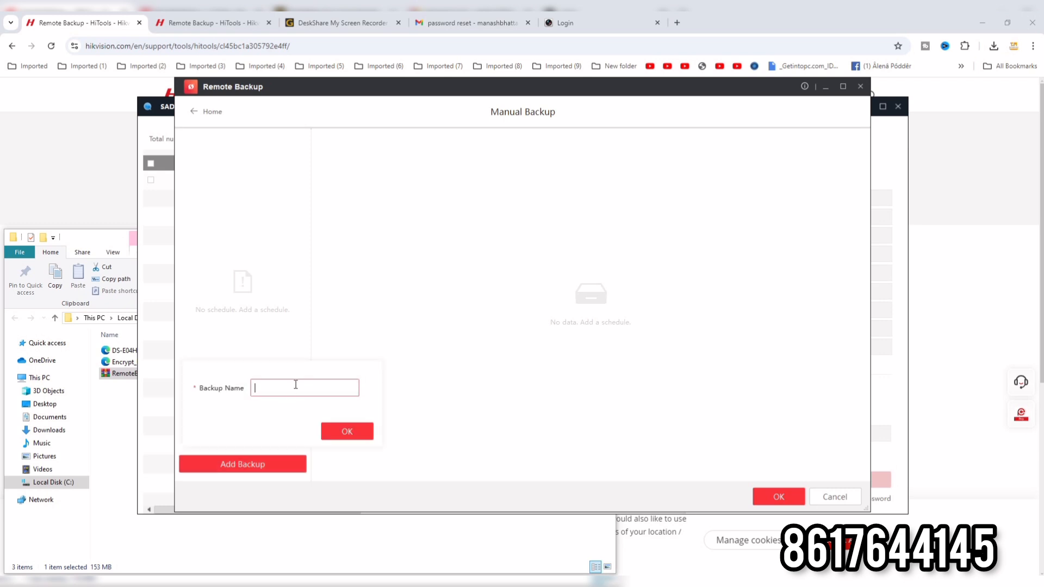
type("ccc")
left_click(346, 434)
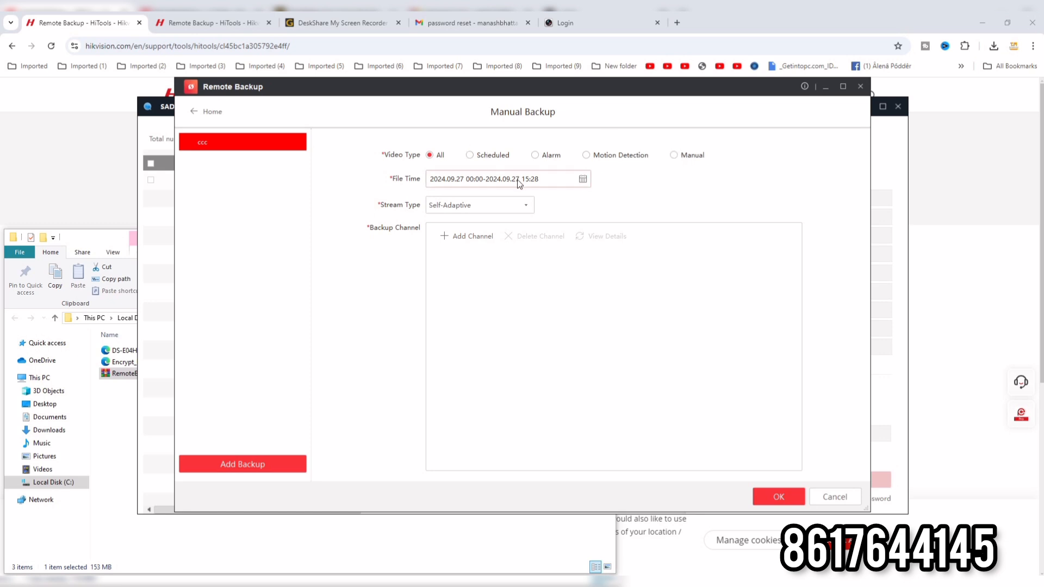
Keep the stream type Self-Adaptive and add babusona's Analog Channel 03 as the backup channel.
left_click(524, 208)
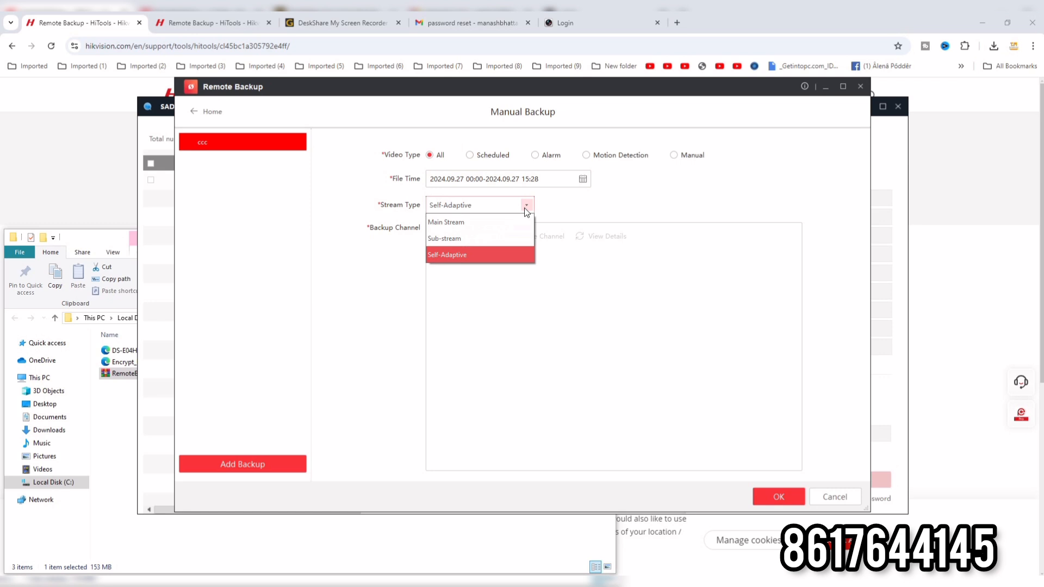
left_click(500, 255)
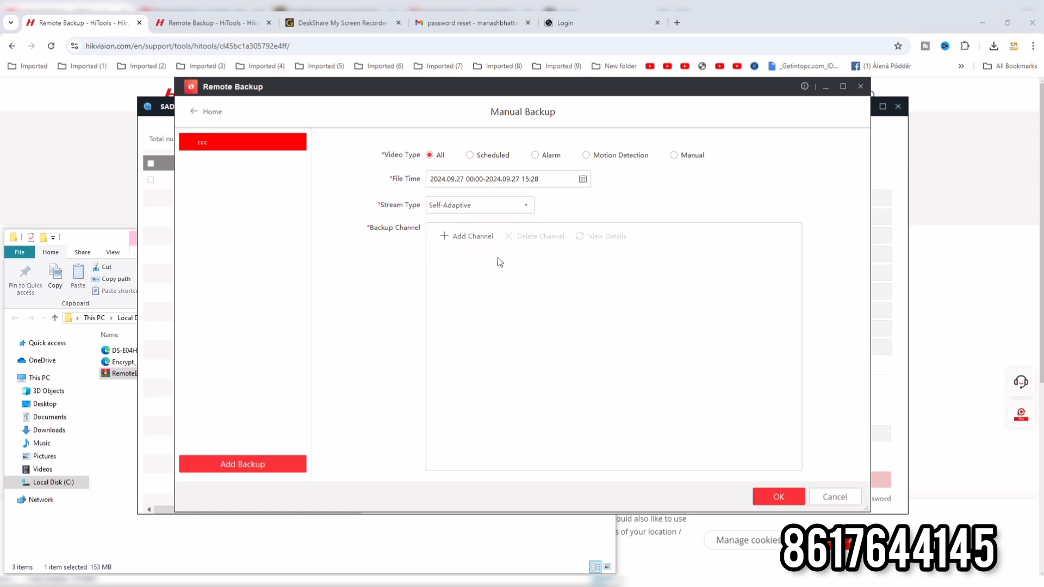
left_click(462, 237)
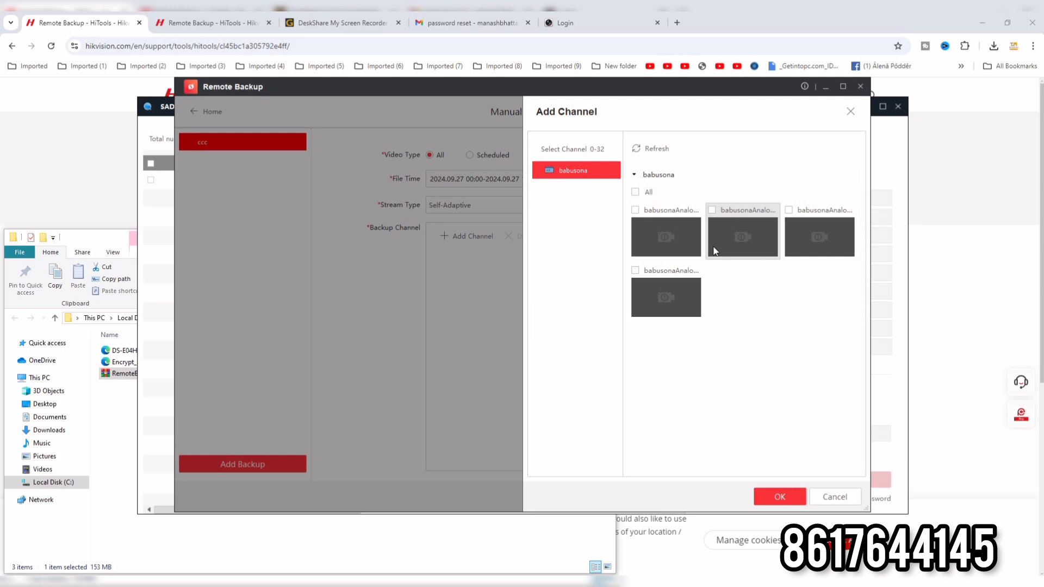
left_click(789, 210)
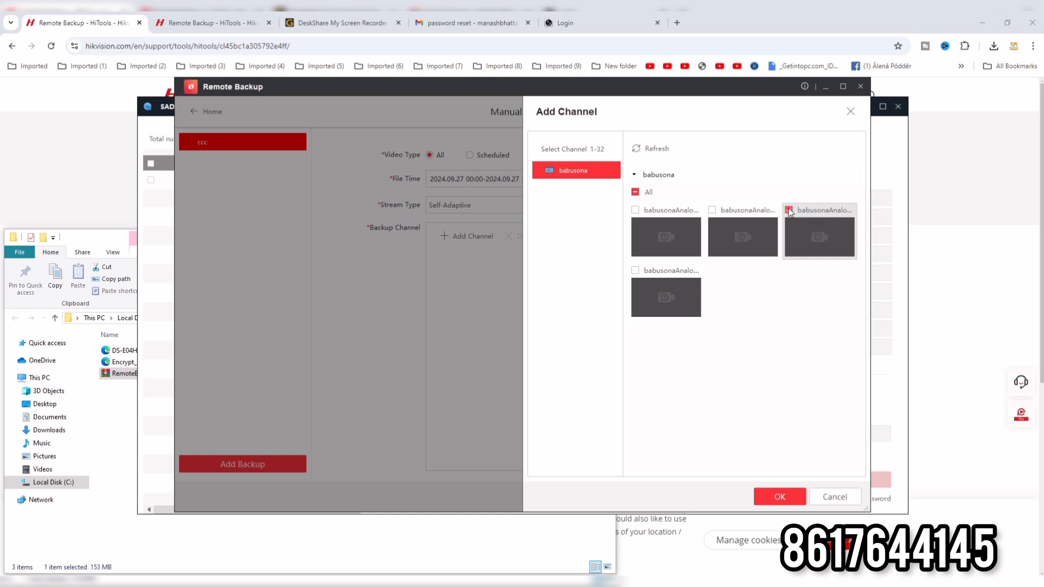
left_click(781, 497)
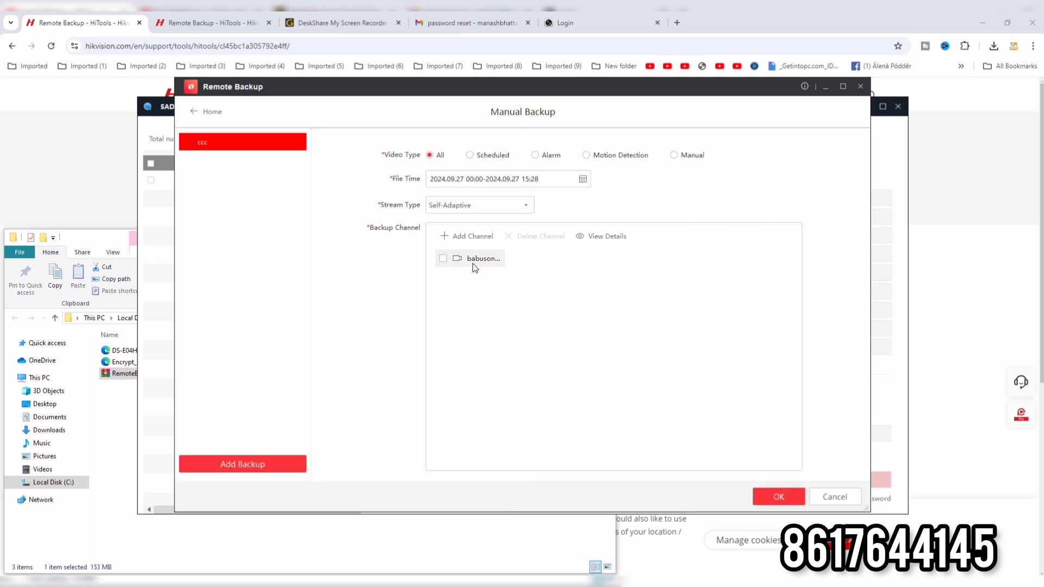
Select babusona's listed channel and start the ccc manual backup, accepting the reboot of the current schedule.
left_click(443, 259)
left_click(773, 499)
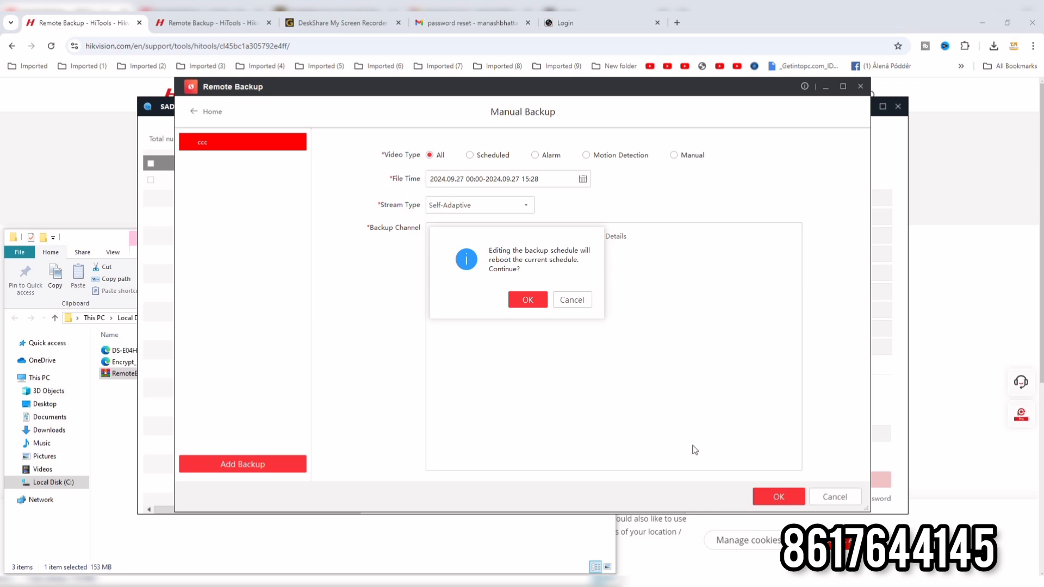
left_click(527, 299)
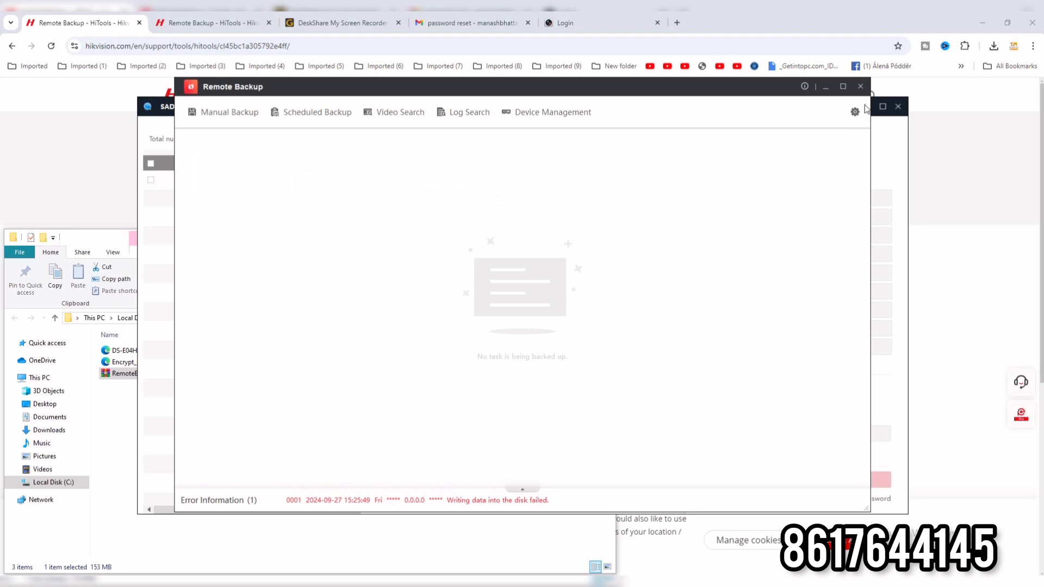
Minimize the browser, switch to File Explorer and open the RecordFile\20240927 folder on Local Disk (C:).
left_click(991, 14)
left_click(167, 583)
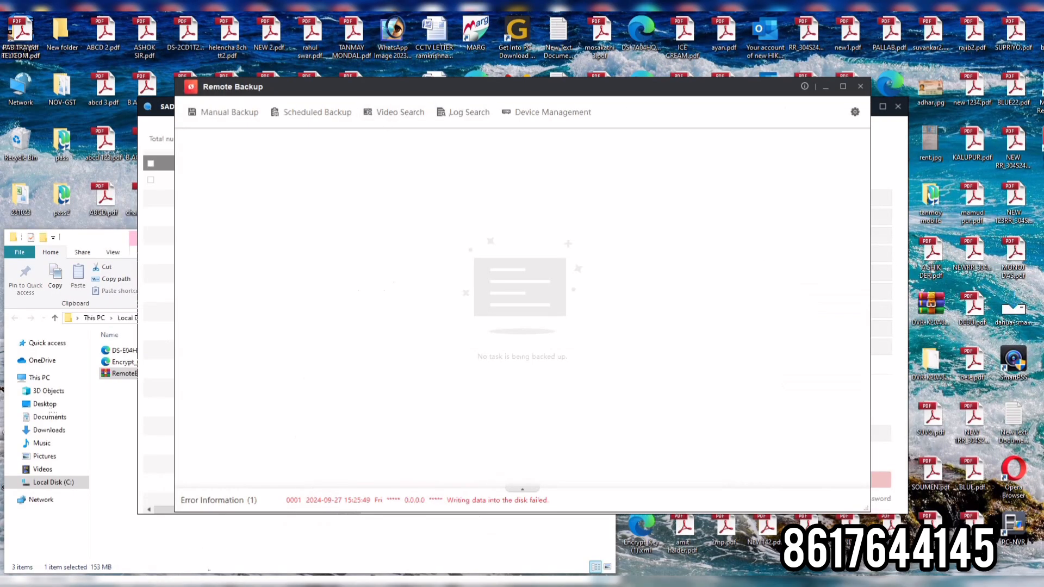
left_click(69, 483)
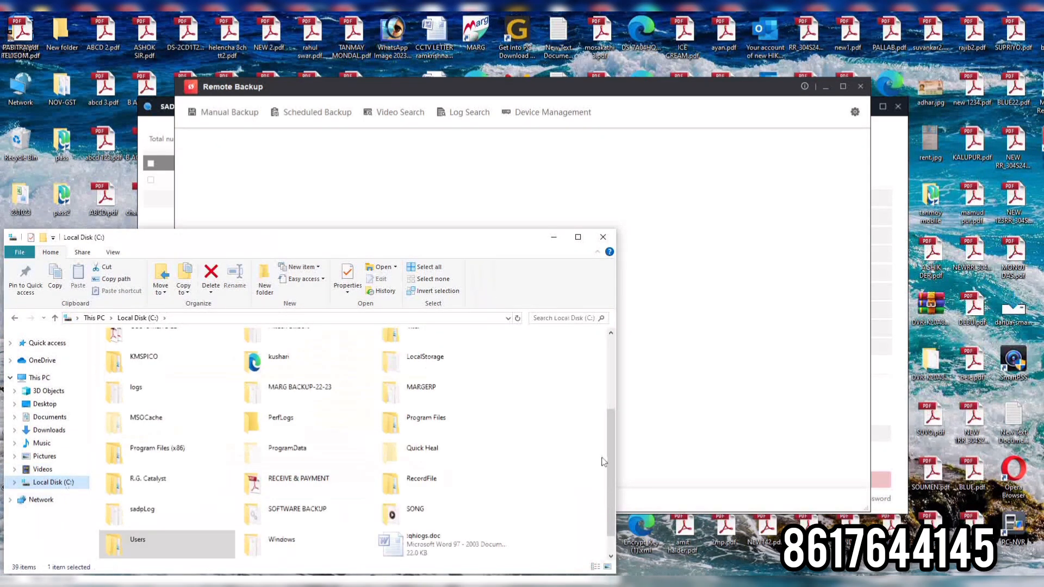
scroll(614, 458, "down", 1)
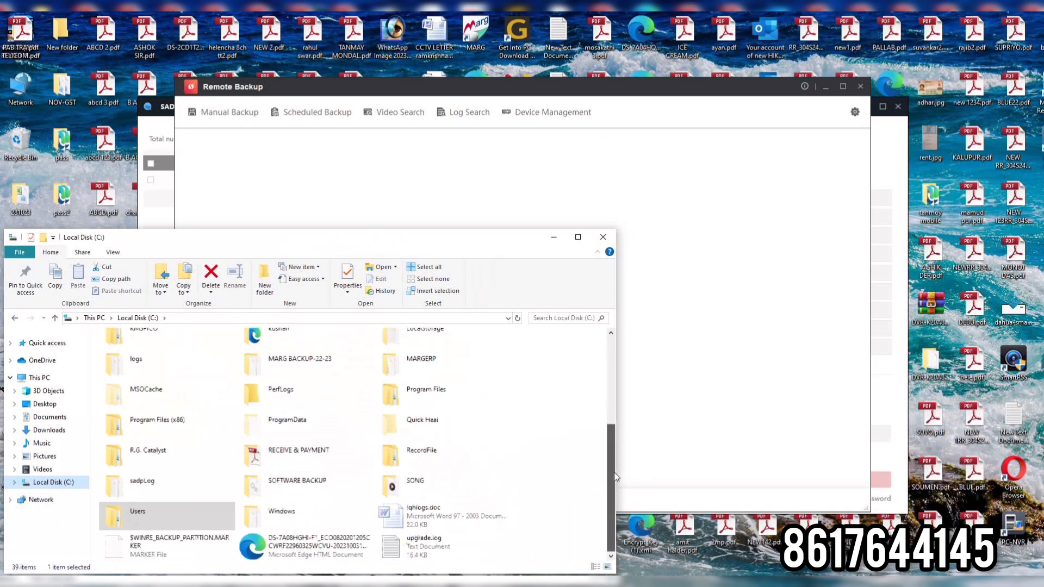
double_click(413, 462)
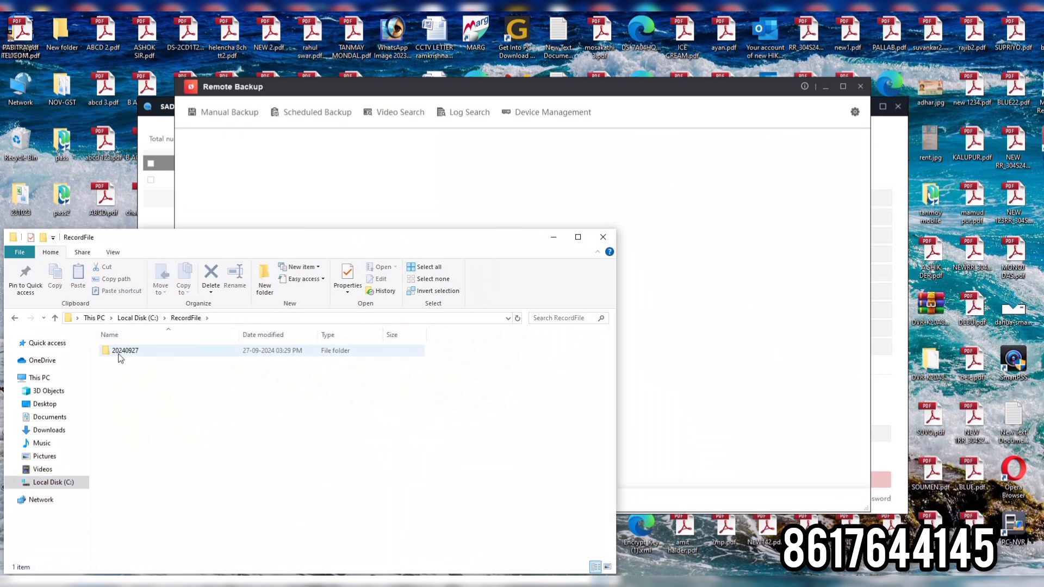
mouse_move(120, 359)
double_click(121, 352)
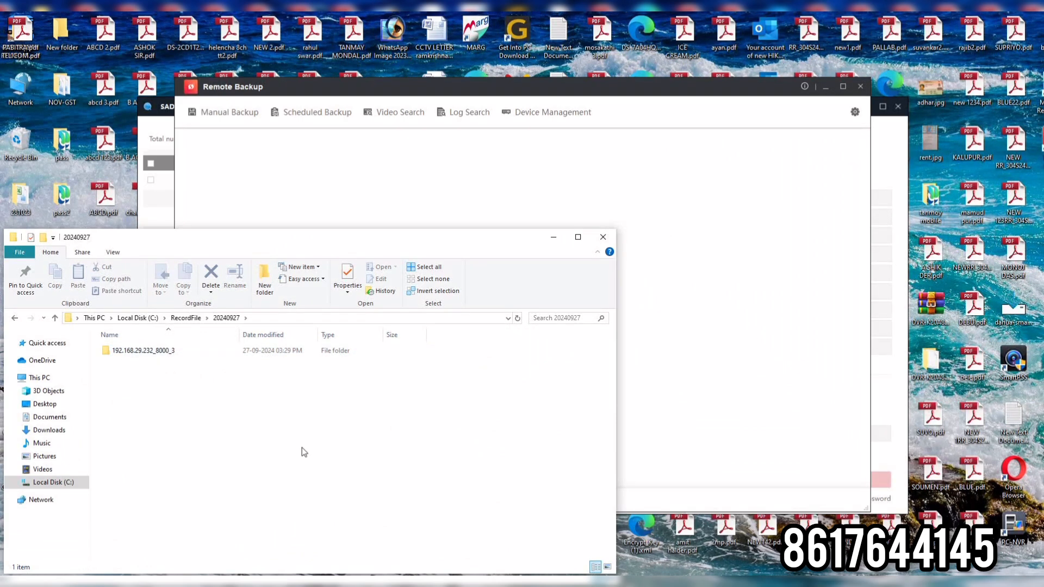
Minimize the SADP window and open the 192.168.29.232_8000_3 folder inside 20240927.
key("alt+Tab")
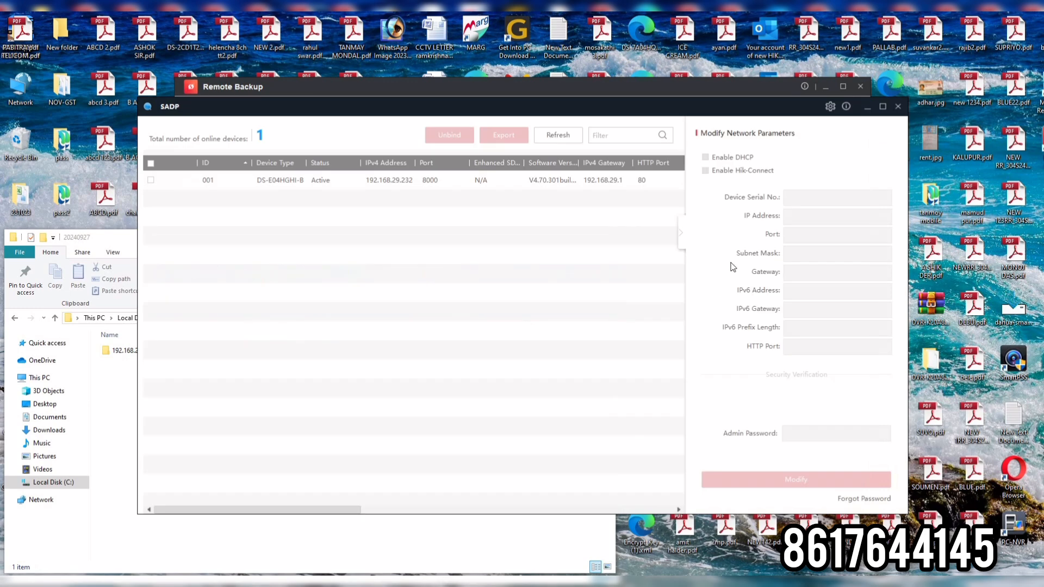
left_click(865, 109)
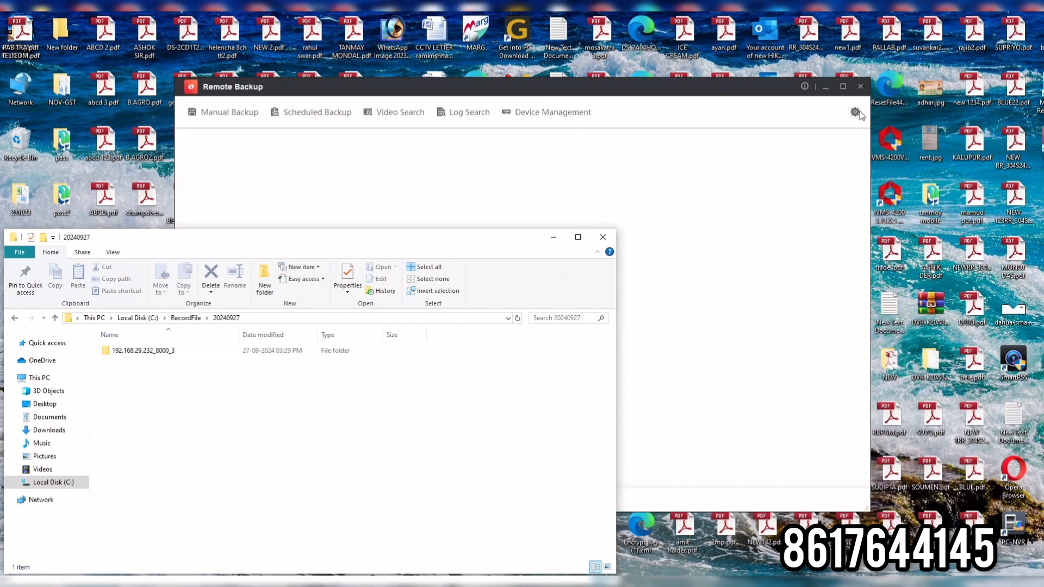
double_click(143, 352)
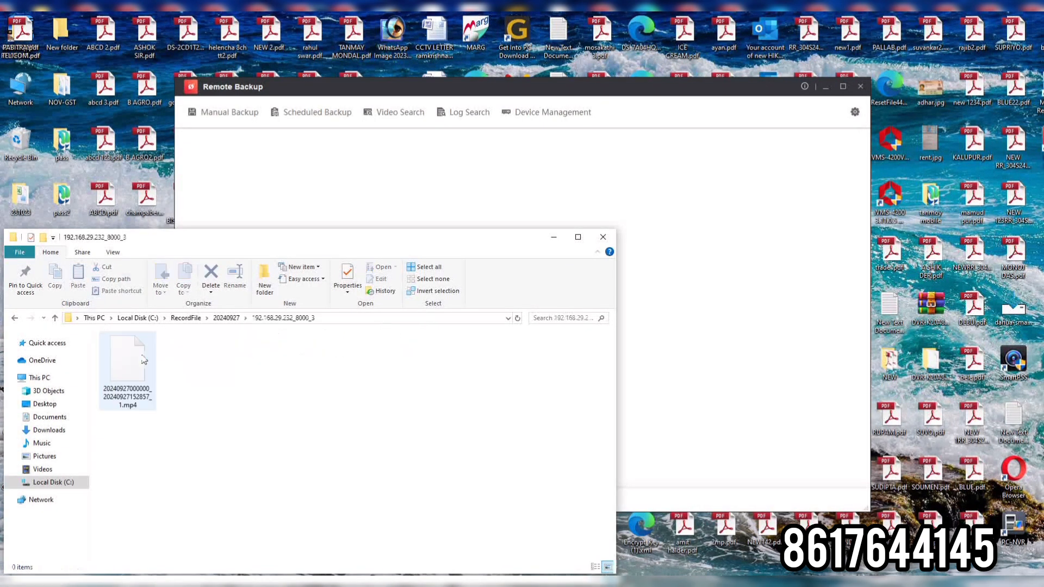
Try to play the backed-up mp4 video in Movies & TV and close the player.
left_click(135, 363)
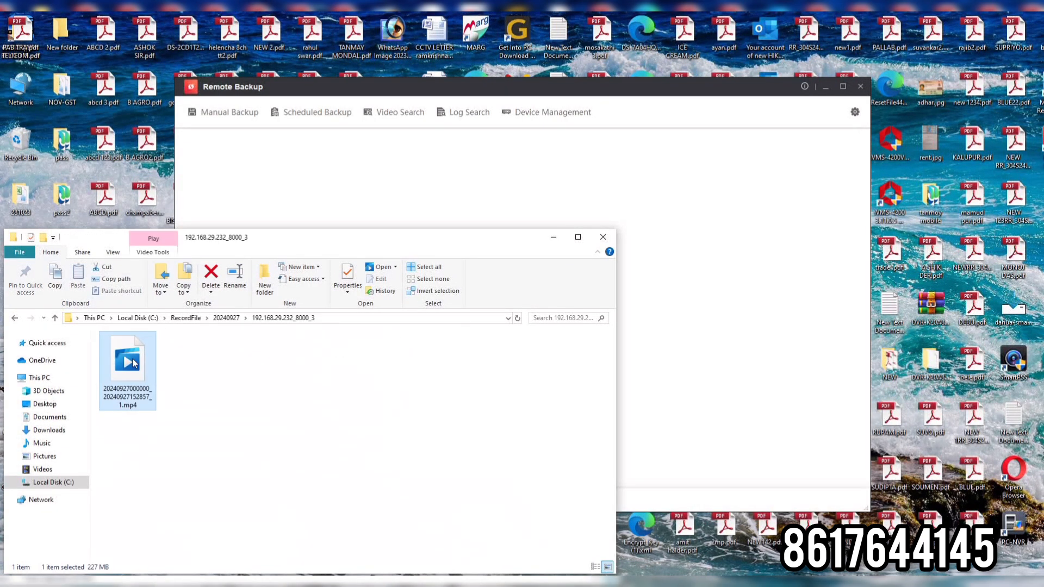
double_click(134, 362)
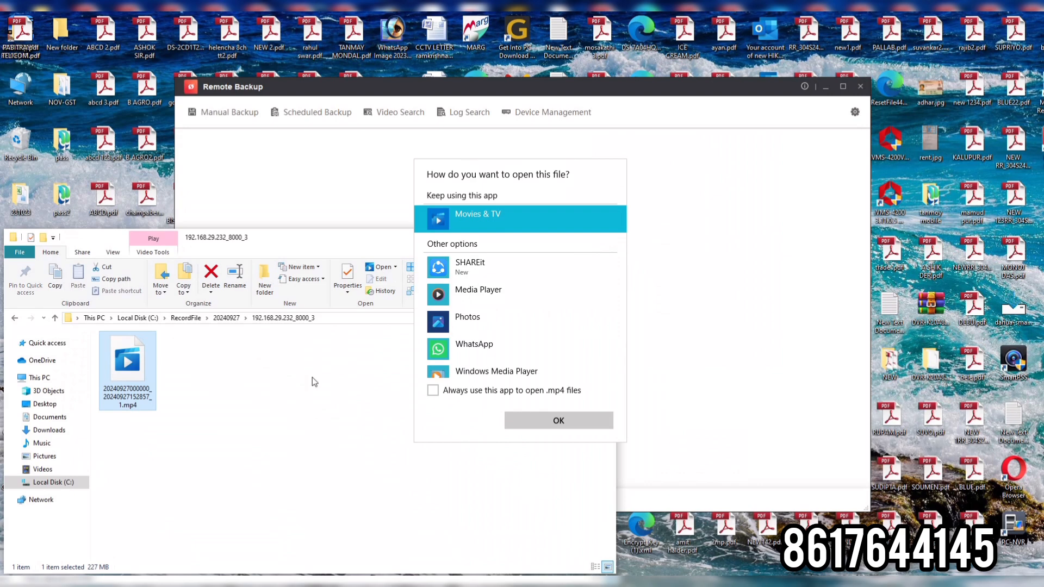
double_click(511, 213)
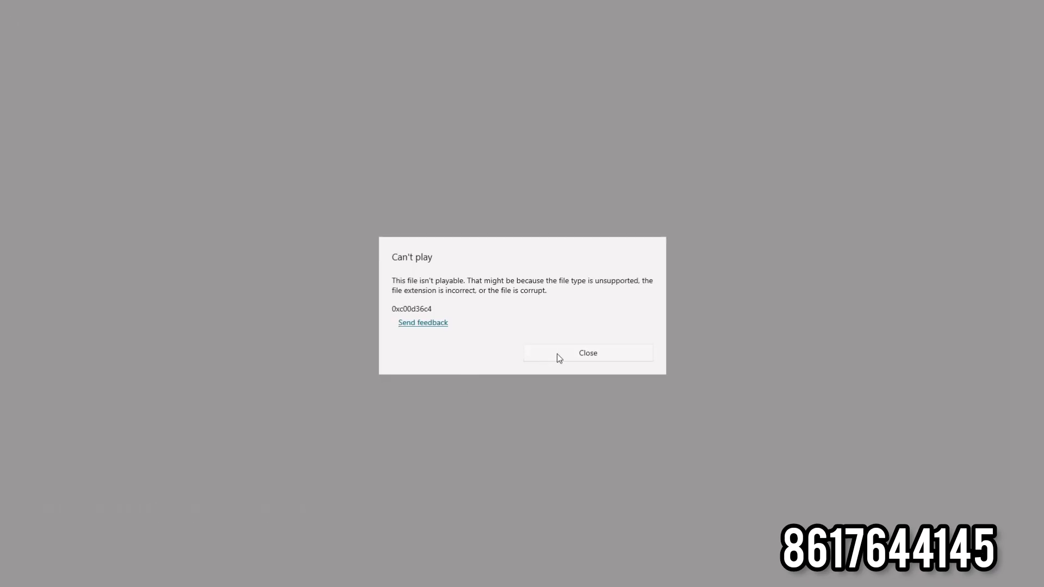
left_click(557, 354)
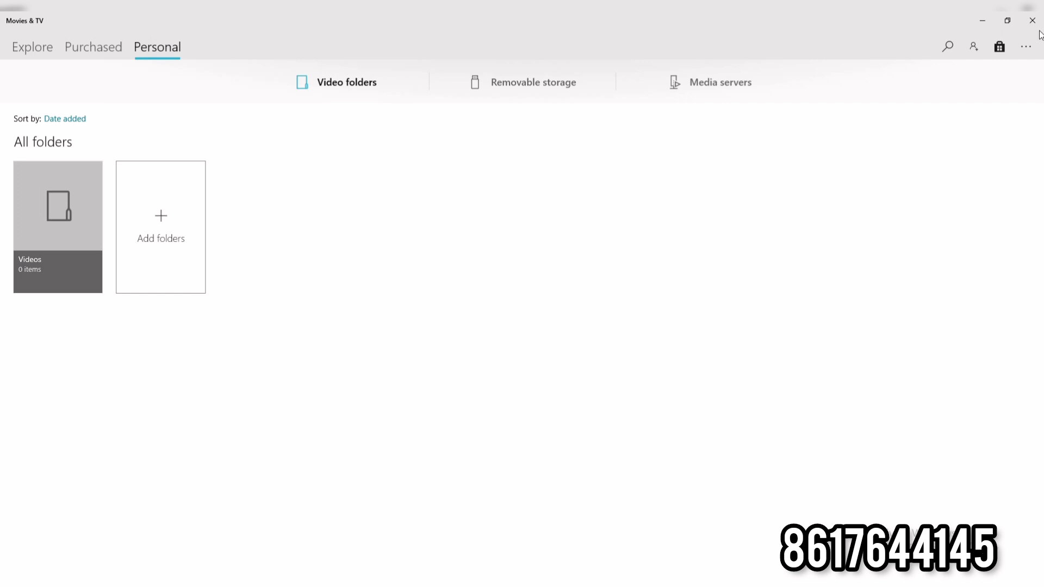
left_click(1031, 21)
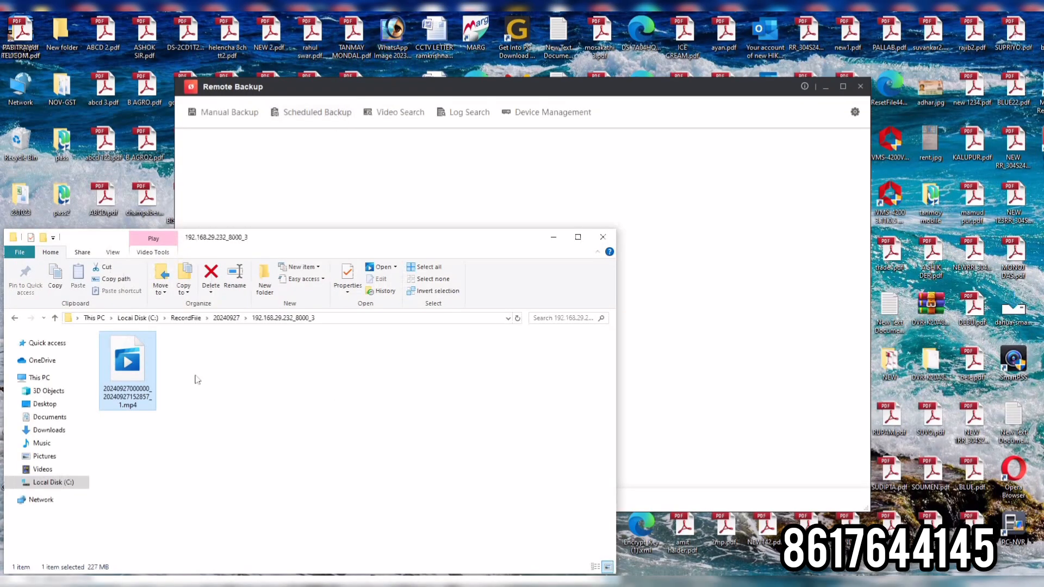
Check the available apps for opening .mp4 files in the backup video's properties, keeping Movies & TV, and close the properties.
right_click(144, 356)
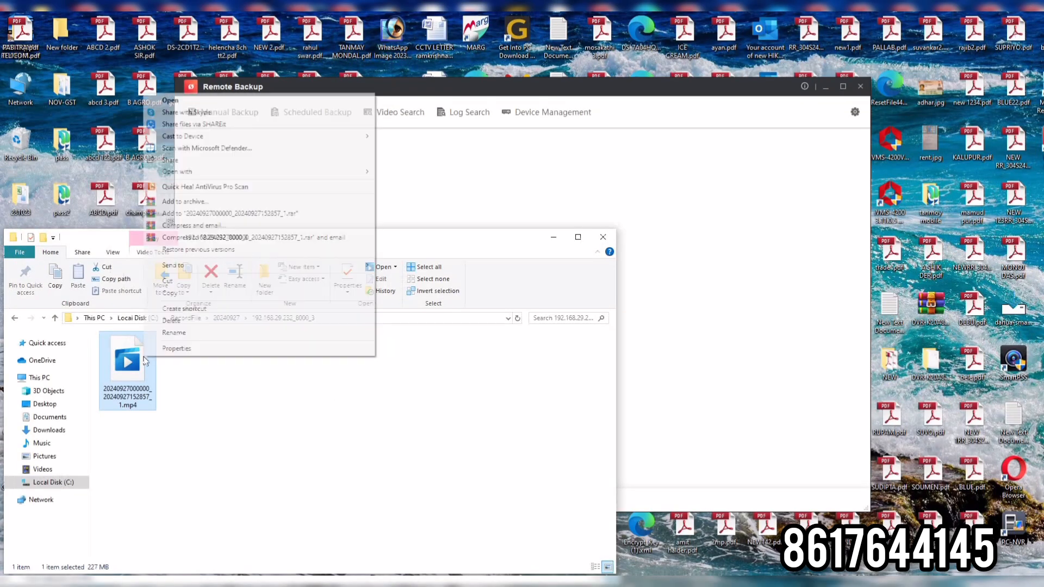
left_click(163, 348)
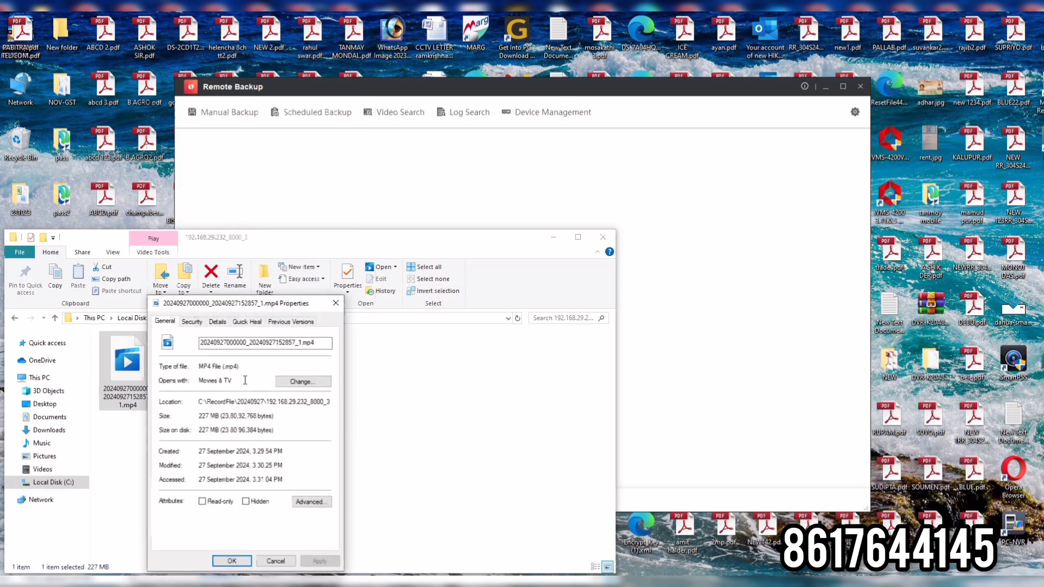
left_click(304, 383)
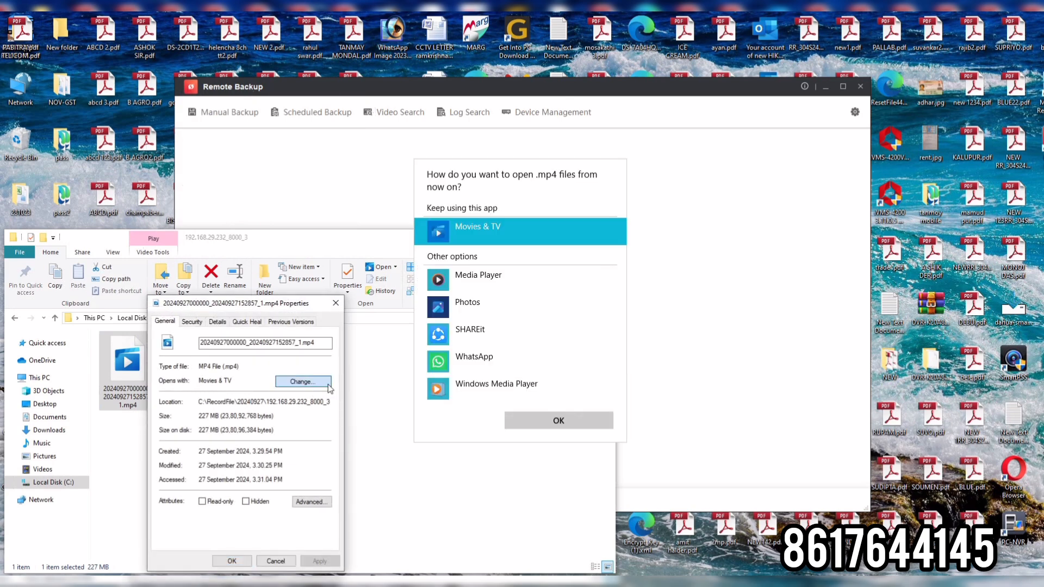
scroll(620, 343, "down", 2)
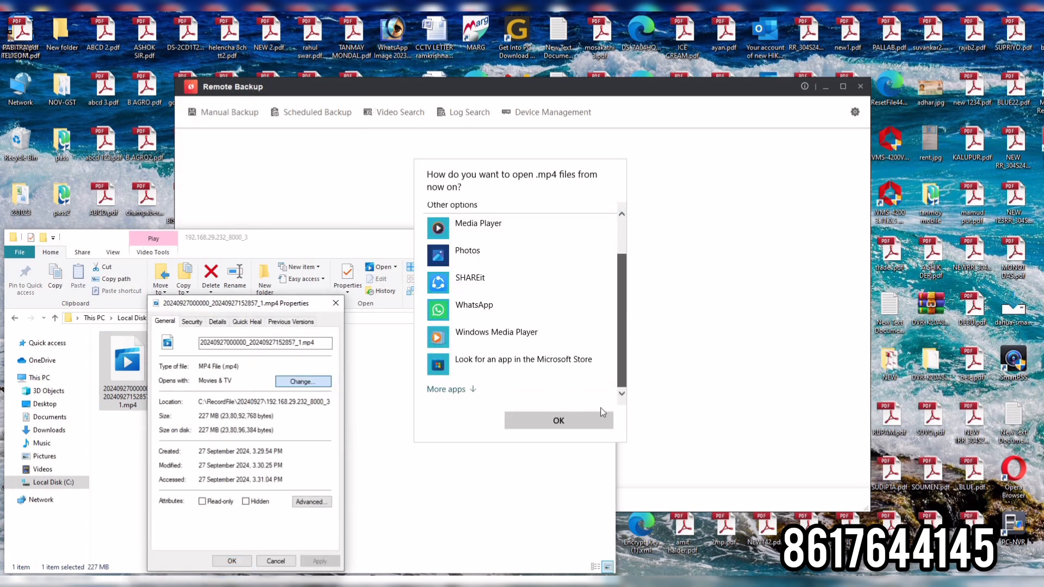
left_click(533, 420)
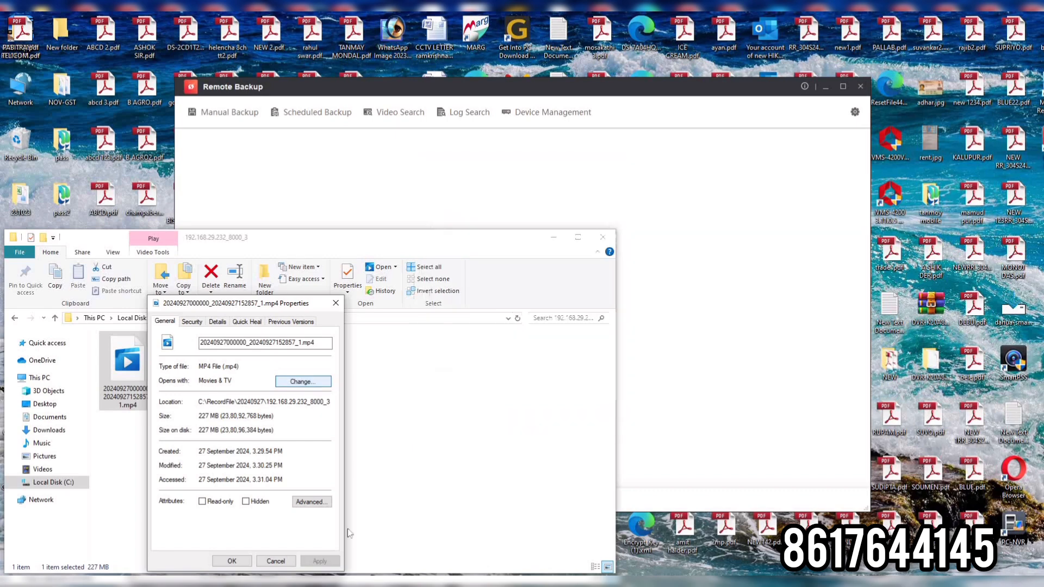
left_click(274, 562)
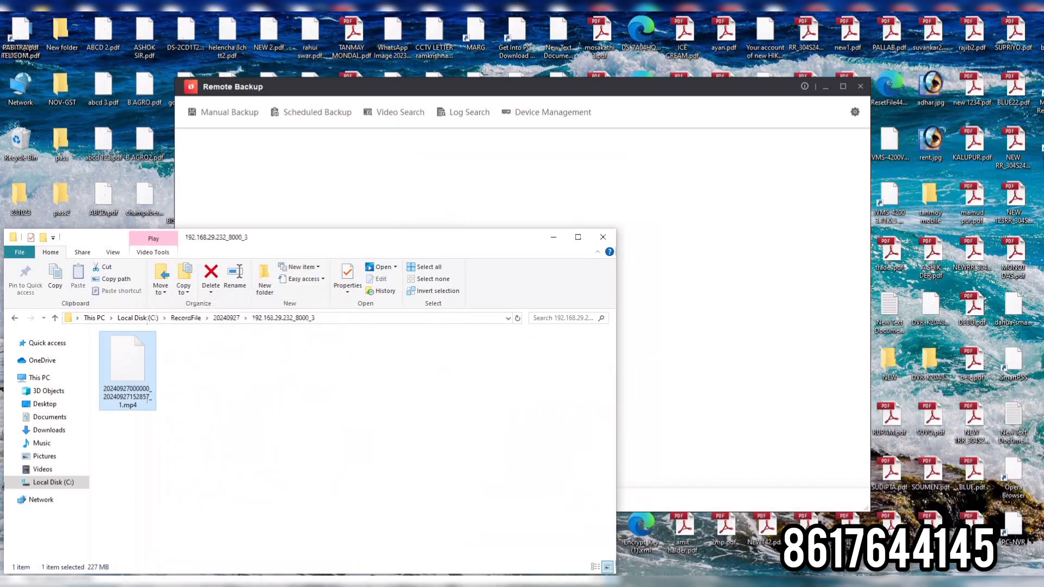
Switch to Chrome and search Google in a new tab for "vlc media player filehippo".
left_click(223, 583)
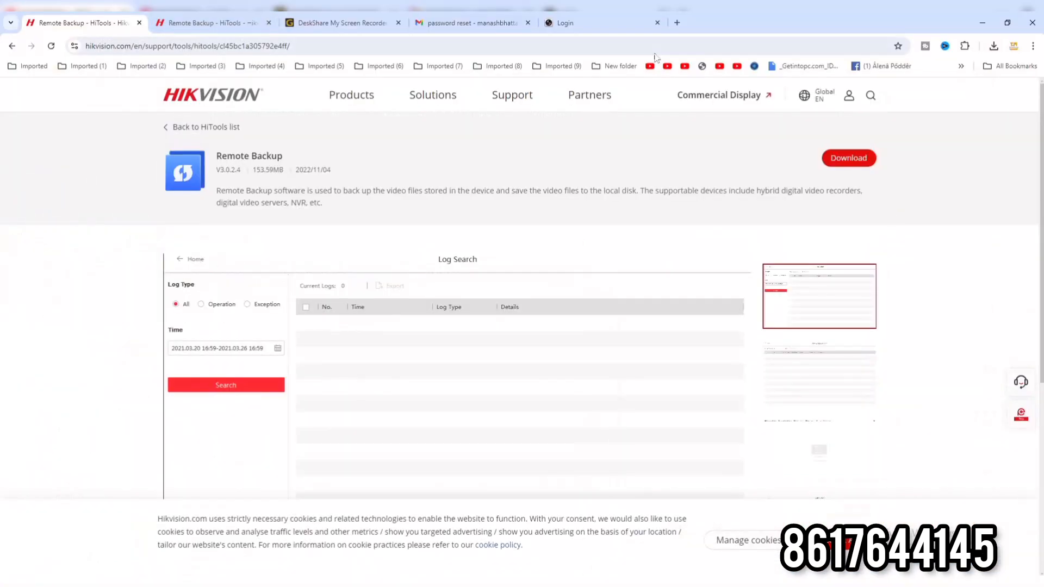
left_click(677, 22)
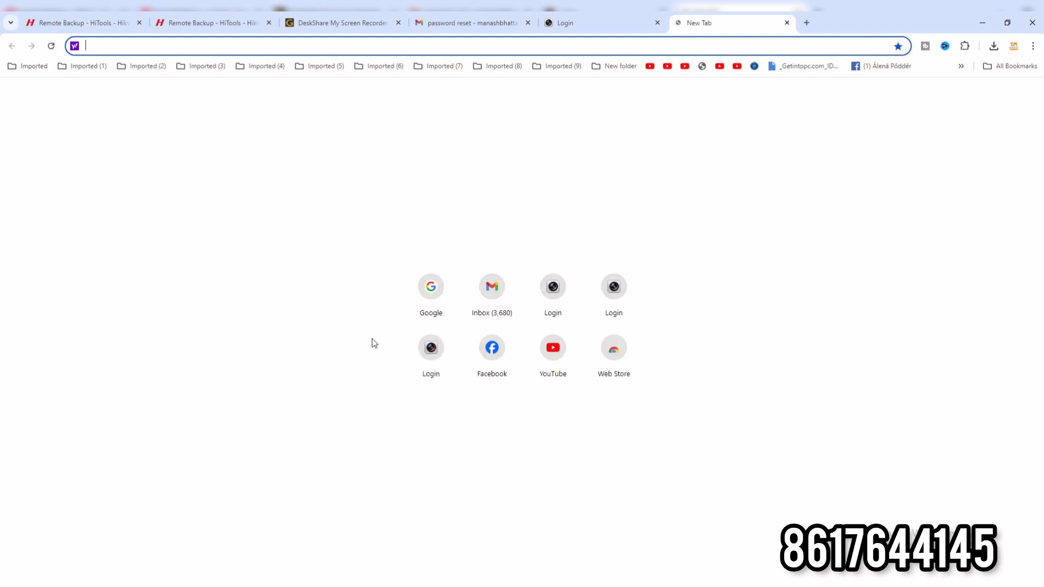
left_click(429, 304)
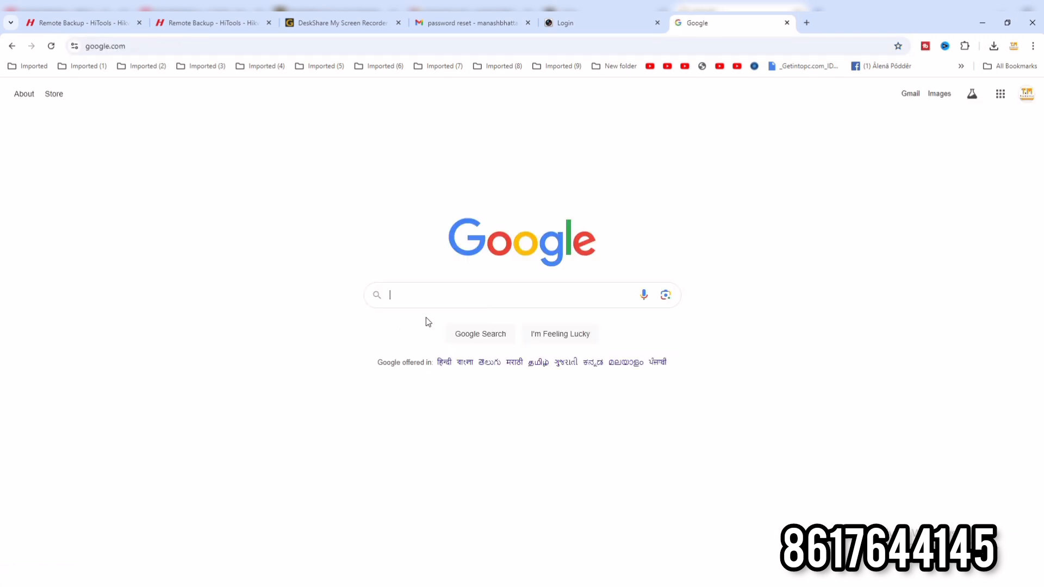
left_click(415, 297)
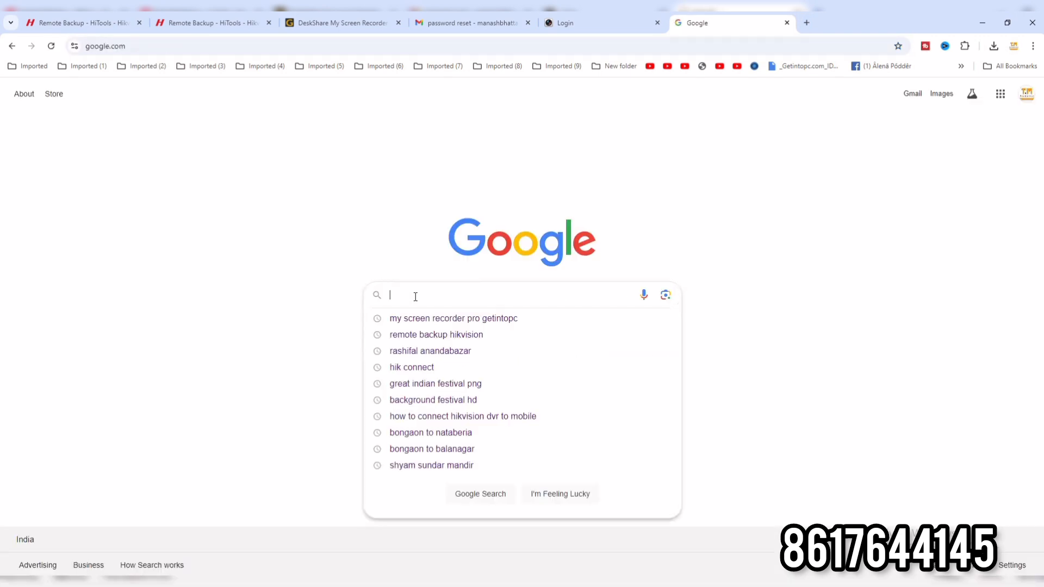
type("vlc")
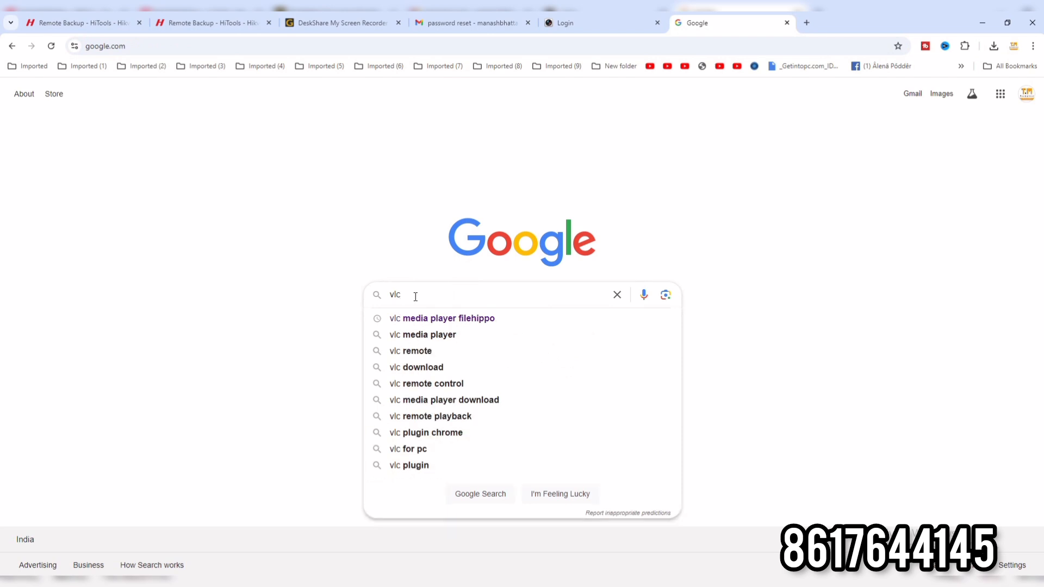
key("Down")
key("Return")
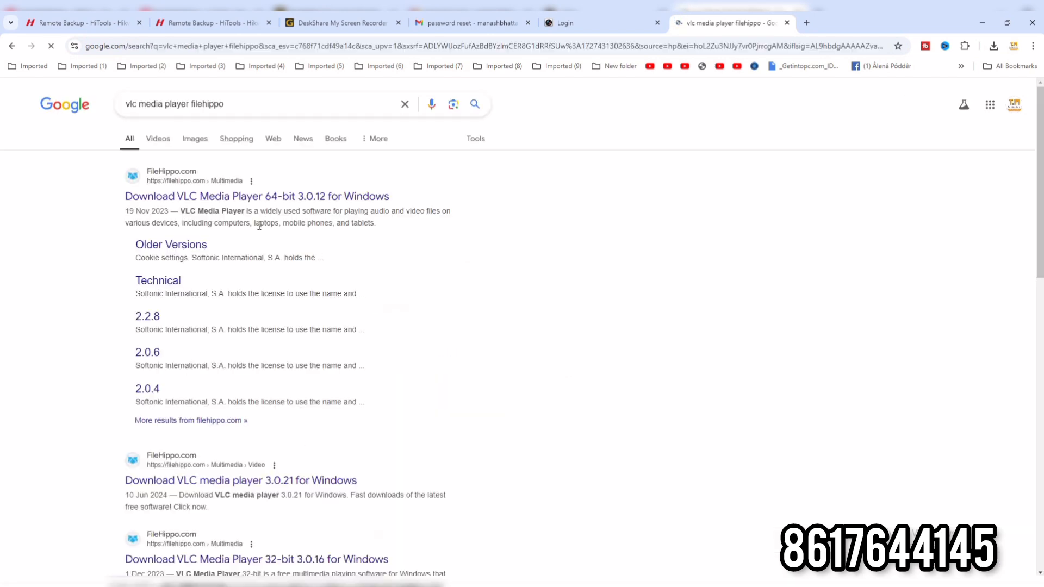
Download VLC Media Player 64-bit 3.0.12 for Windows from FileHippo, declining the Avast antivirus offer.
left_click(251, 197)
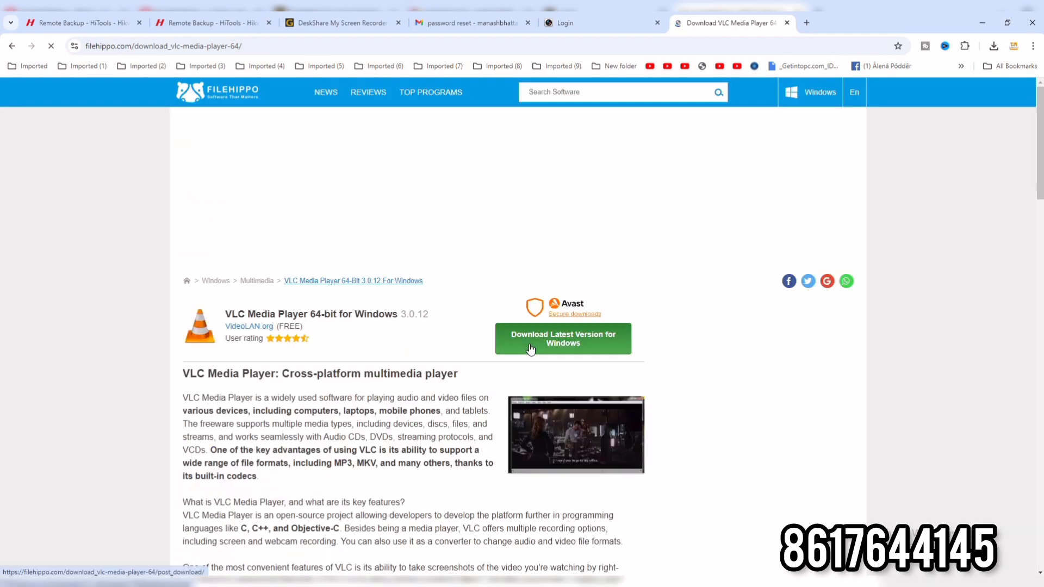
left_click(531, 348)
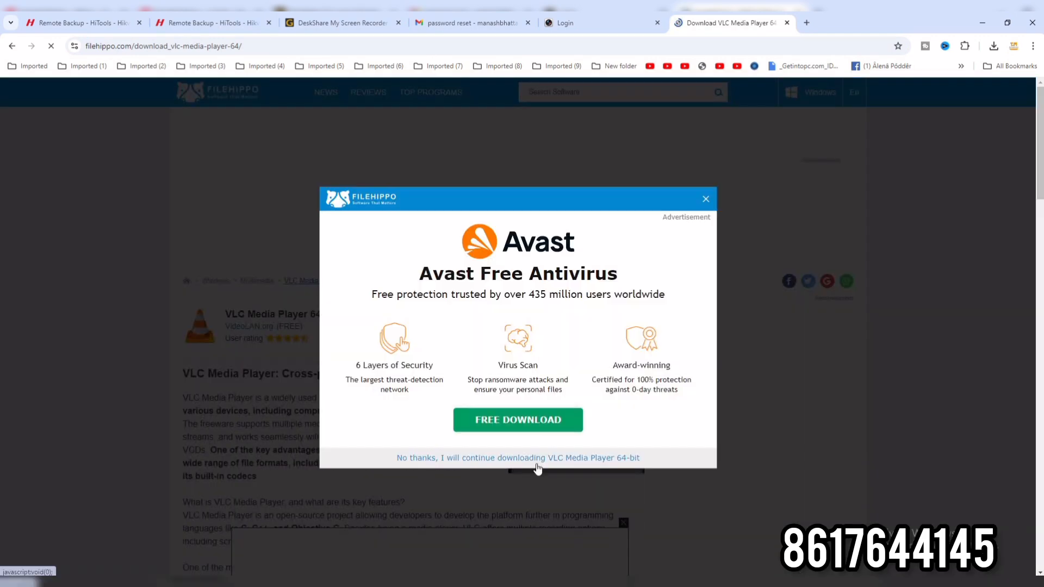
left_click(531, 458)
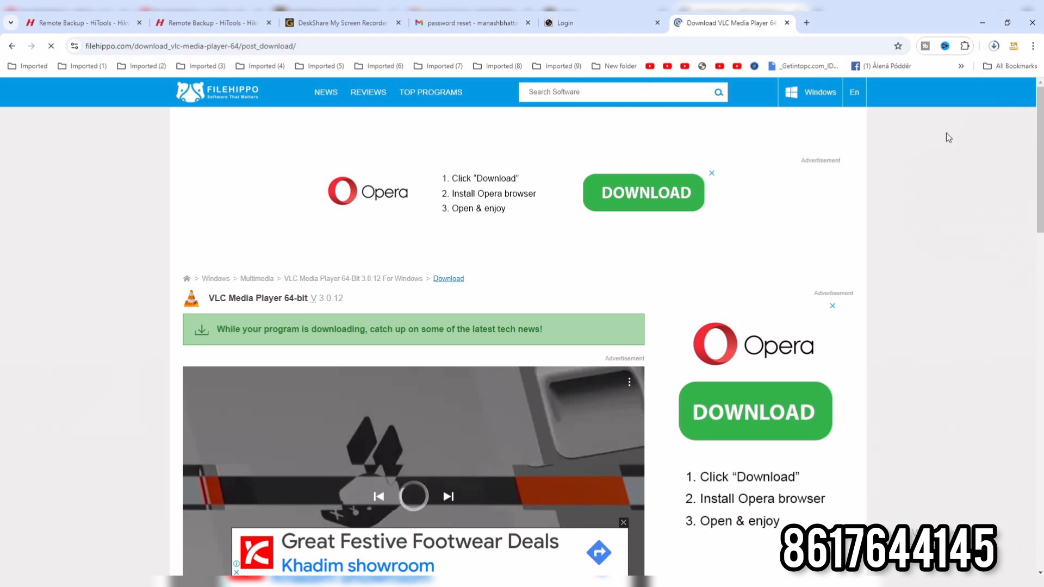
Show the downloaded vlc-3.0.12-win64.exe in its folder once the download finishes and launch the installer.
left_click(995, 47)
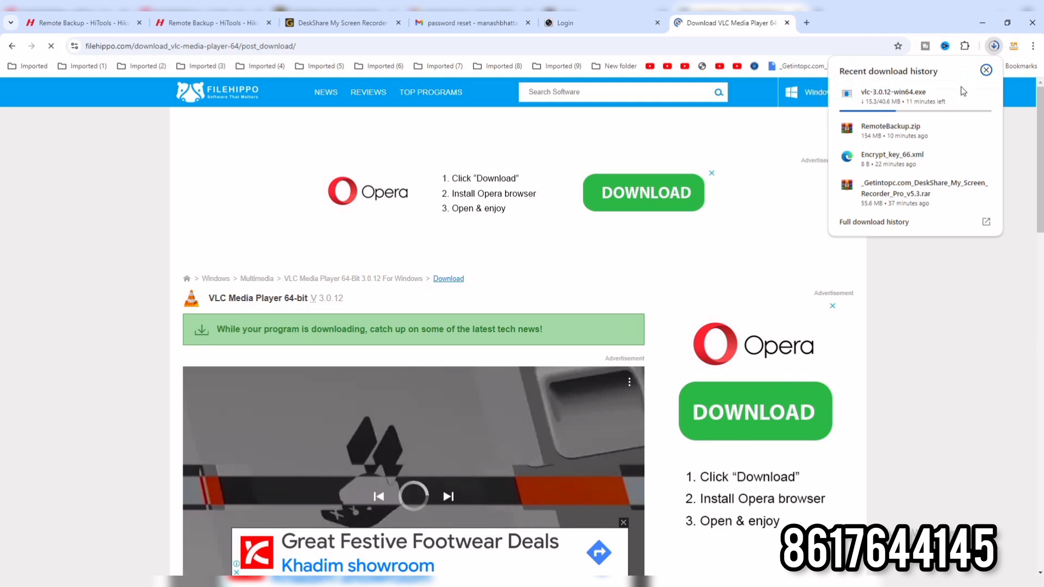
mouse_move(940, 96)
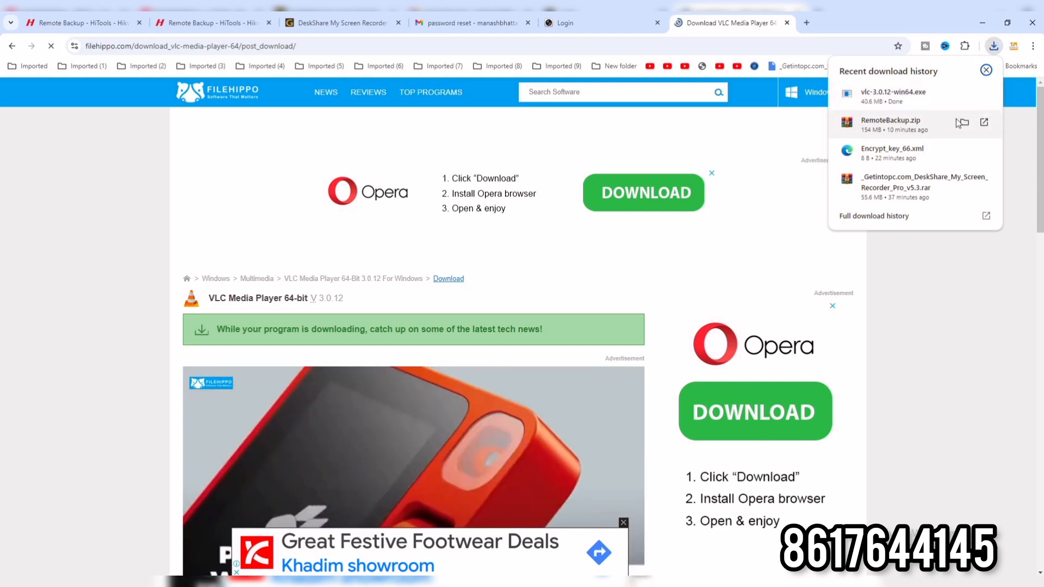
left_click(964, 94)
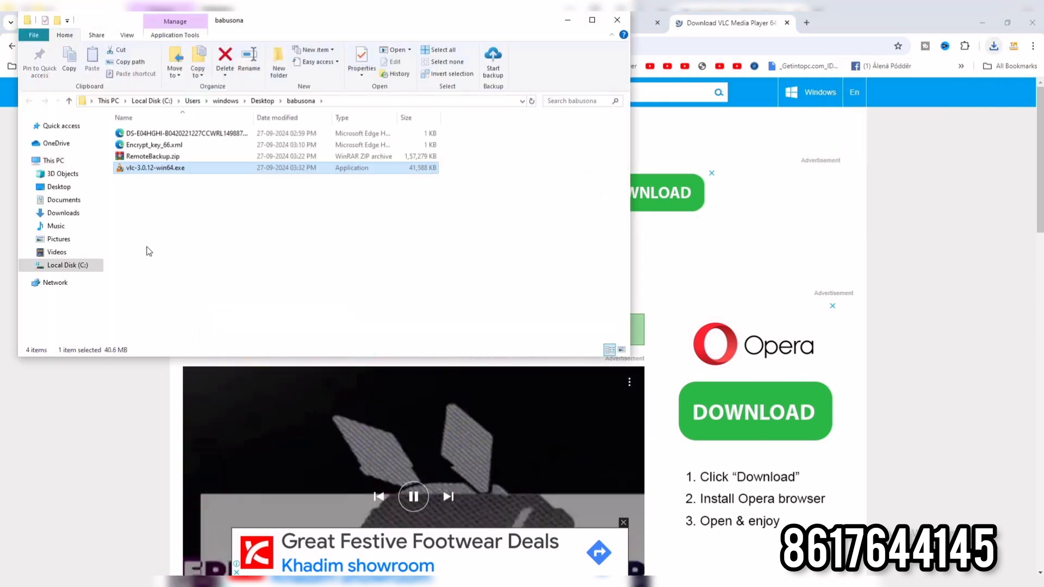
double_click(157, 169)
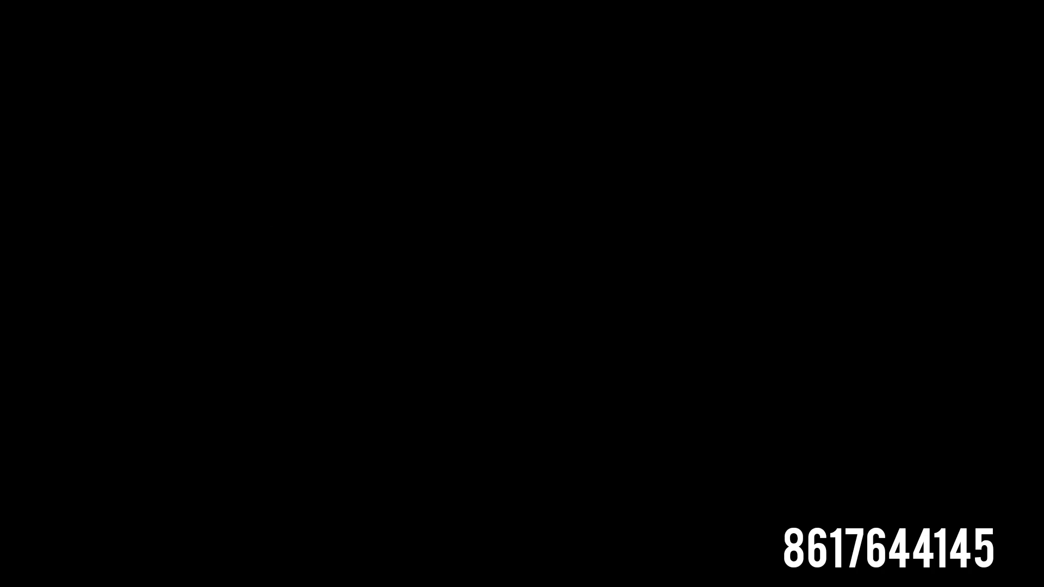
Install VLC media player in English with the default setup options, leaving it not launched when setup finishes.
left_click(455, 377)
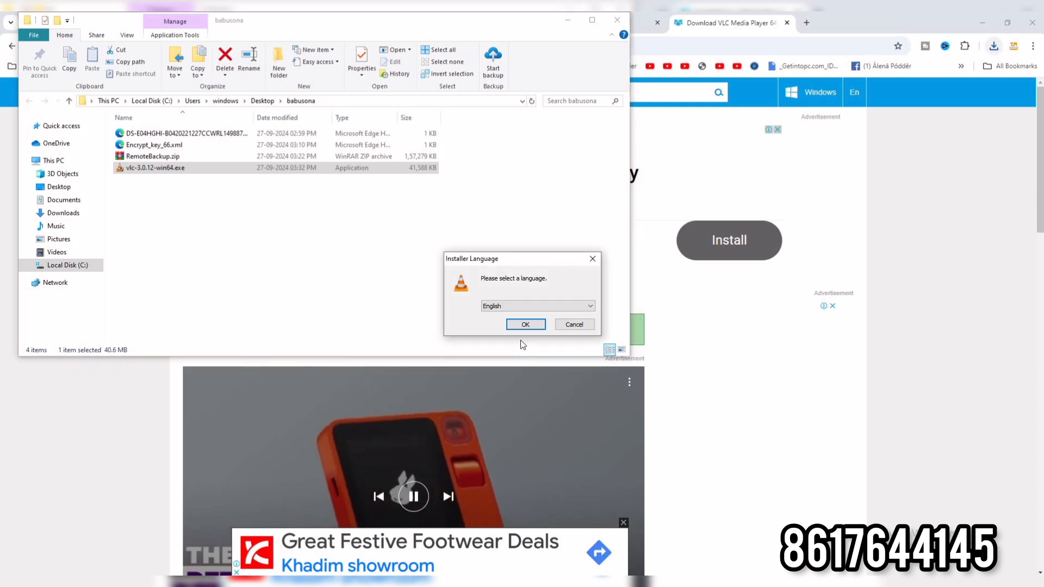
left_click(530, 324)
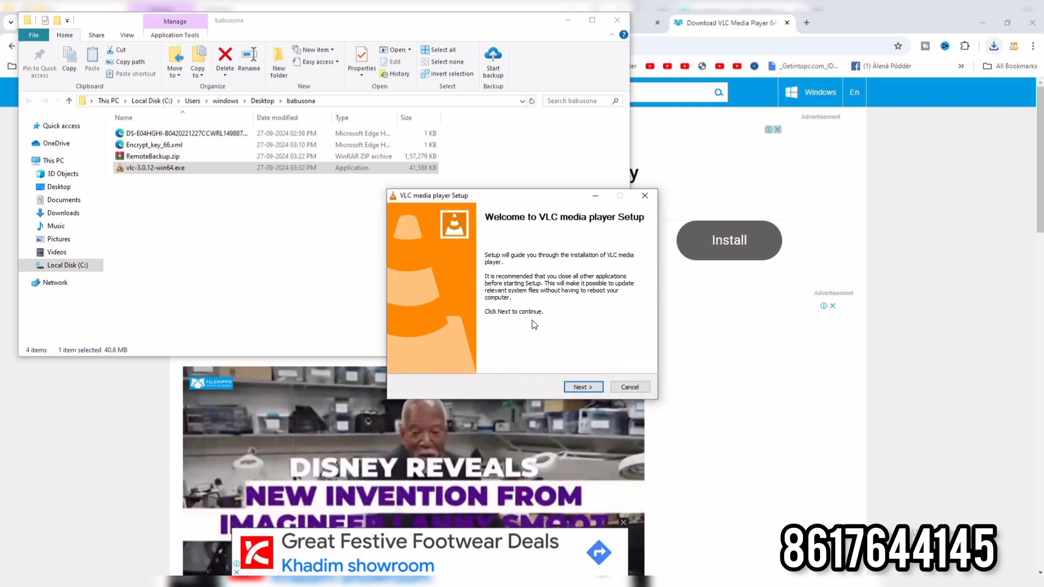
left_click(592, 388)
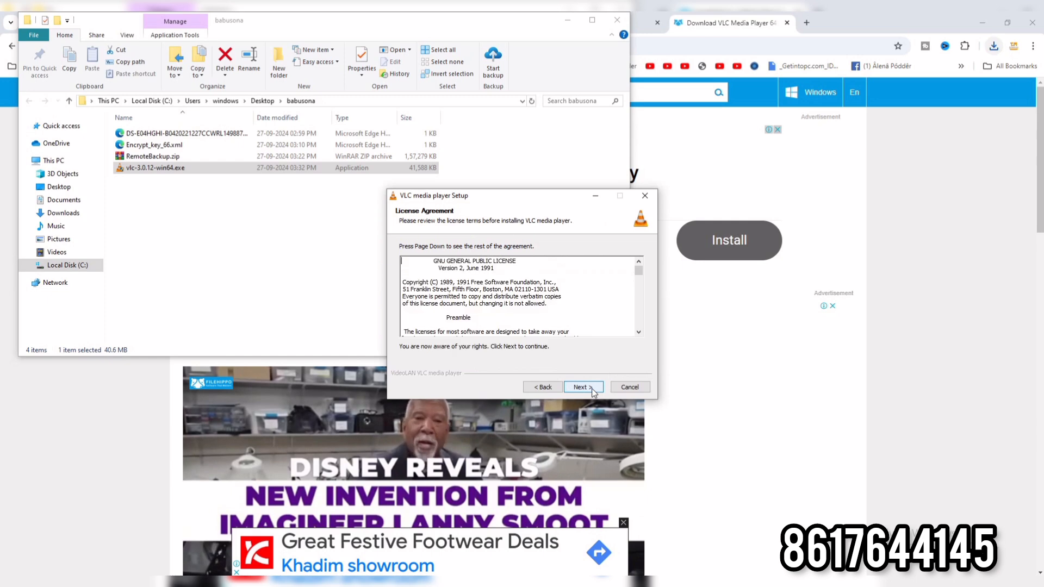
left_click(592, 388)
left_click(592, 389)
left_click(591, 388)
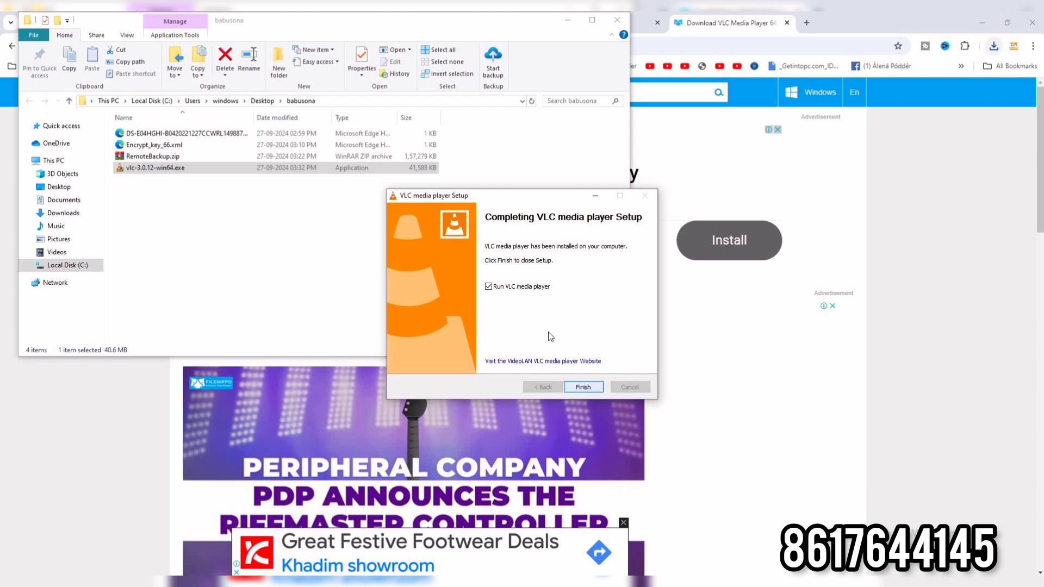
left_click(507, 288)
left_click(595, 386)
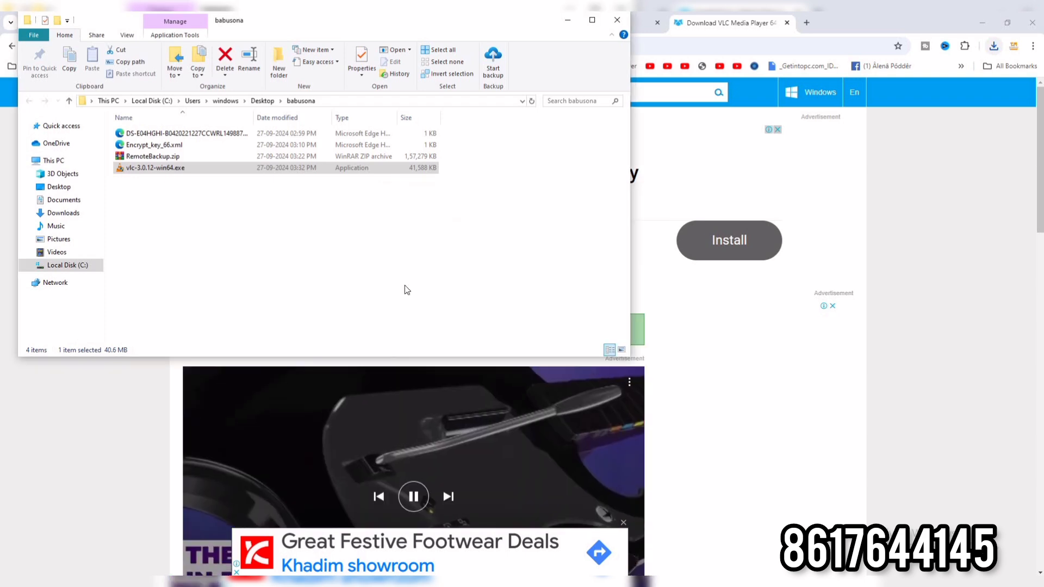
Return to the 192.168.29.232_8000_3 backup folder and set VLC media player as the app that opens .mp4 files in the video's properties.
left_click(567, 20)
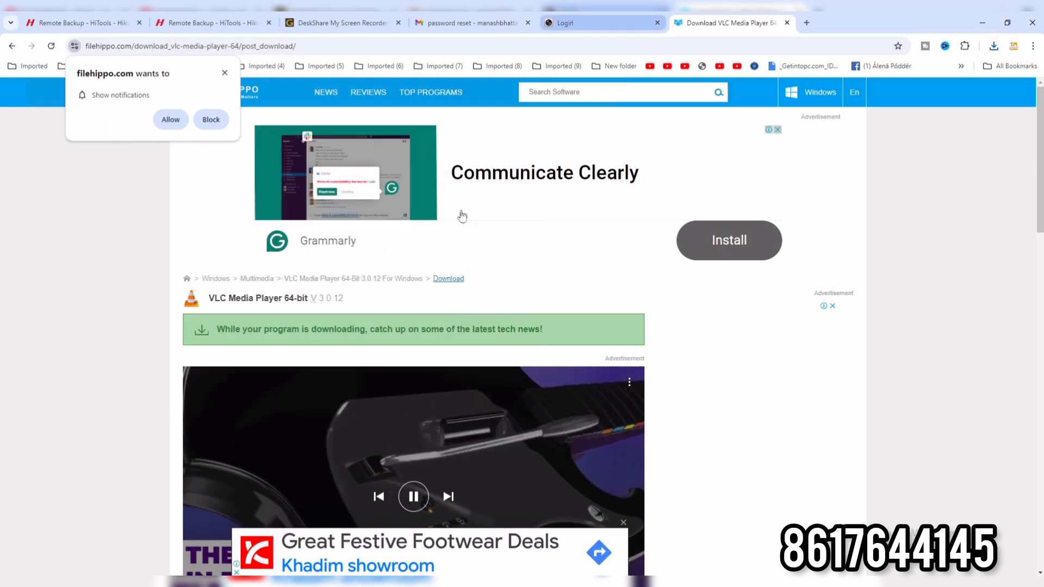
mouse_move(250, 581)
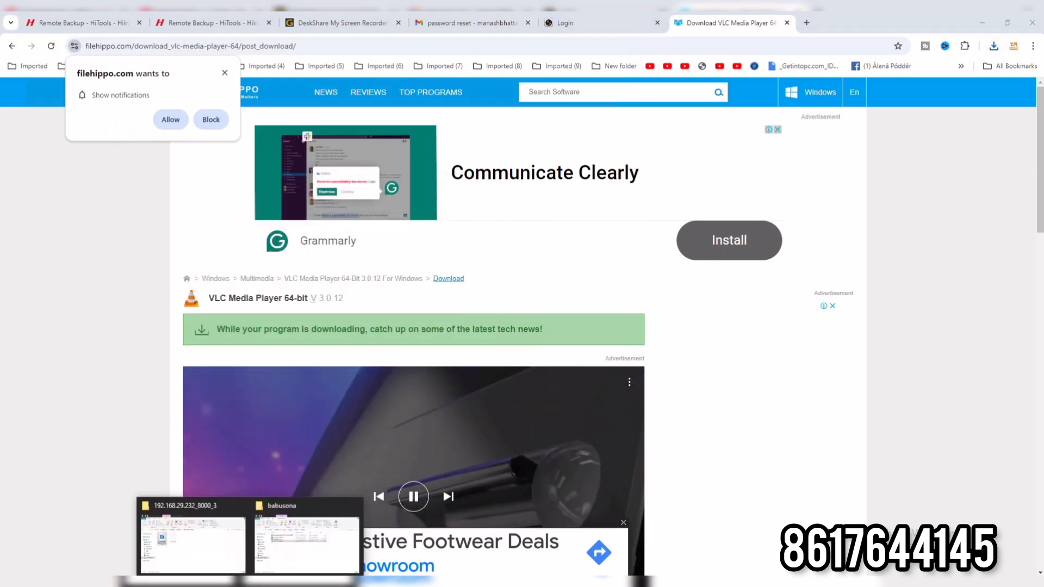
left_click(191, 541)
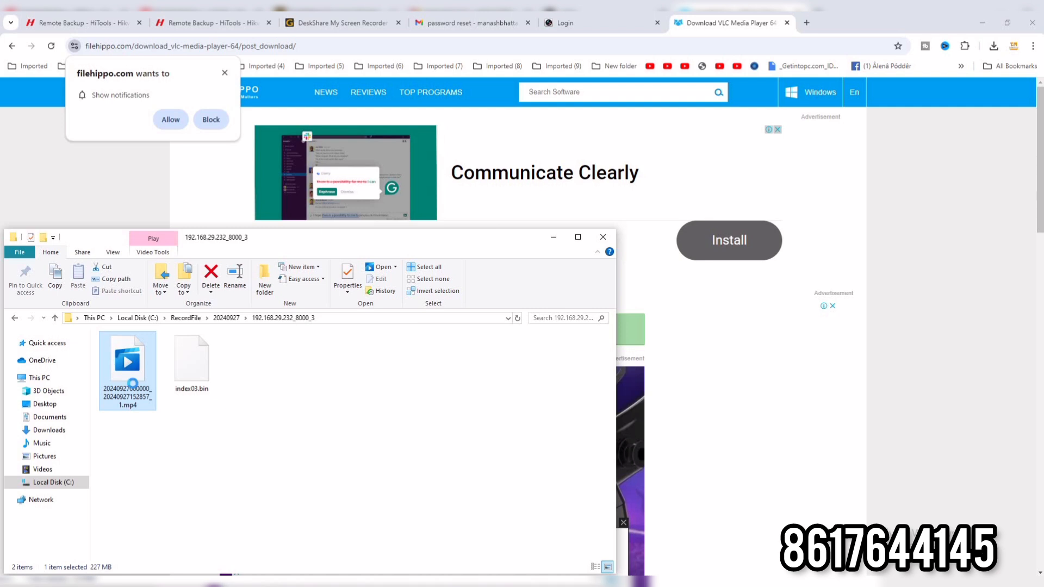
right_click(133, 383)
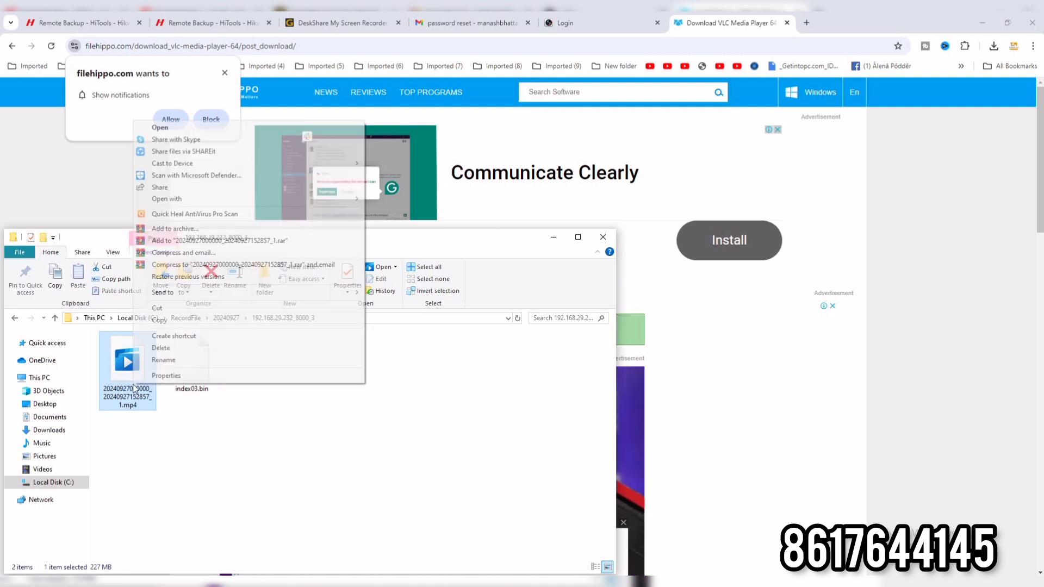
left_click(183, 373)
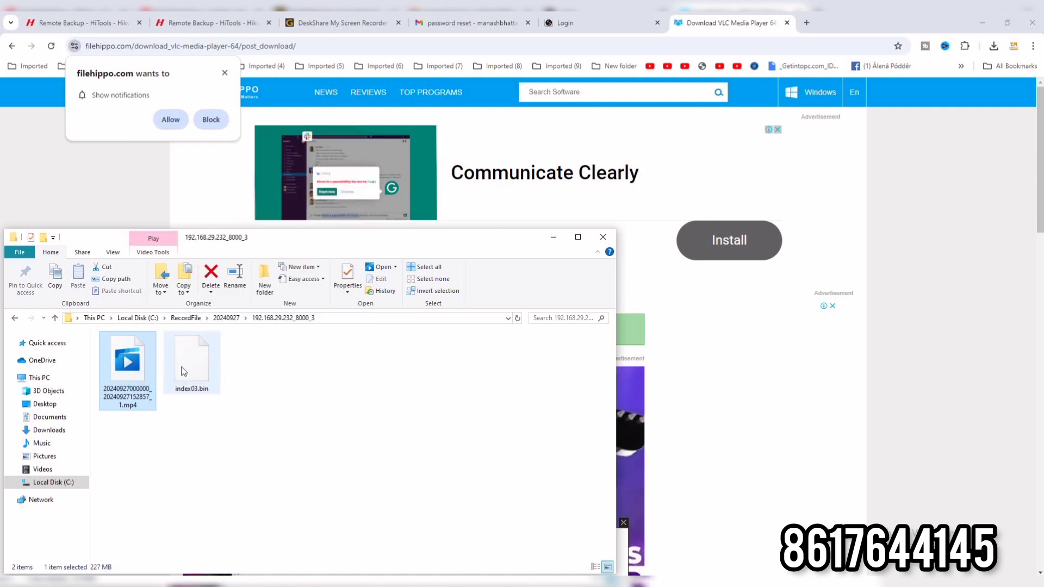
left_click(319, 383)
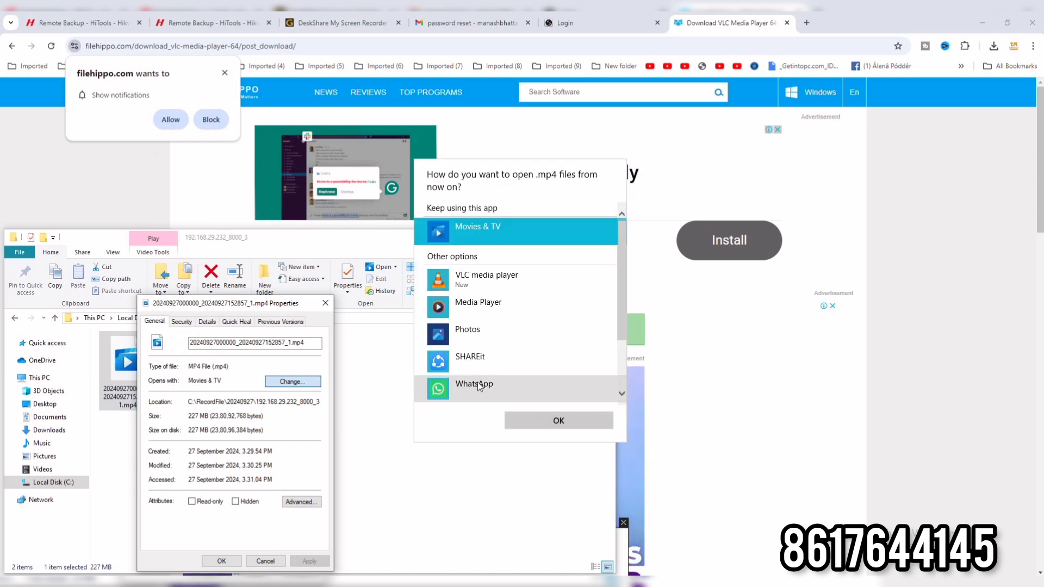
left_click(490, 272)
double_click(490, 273)
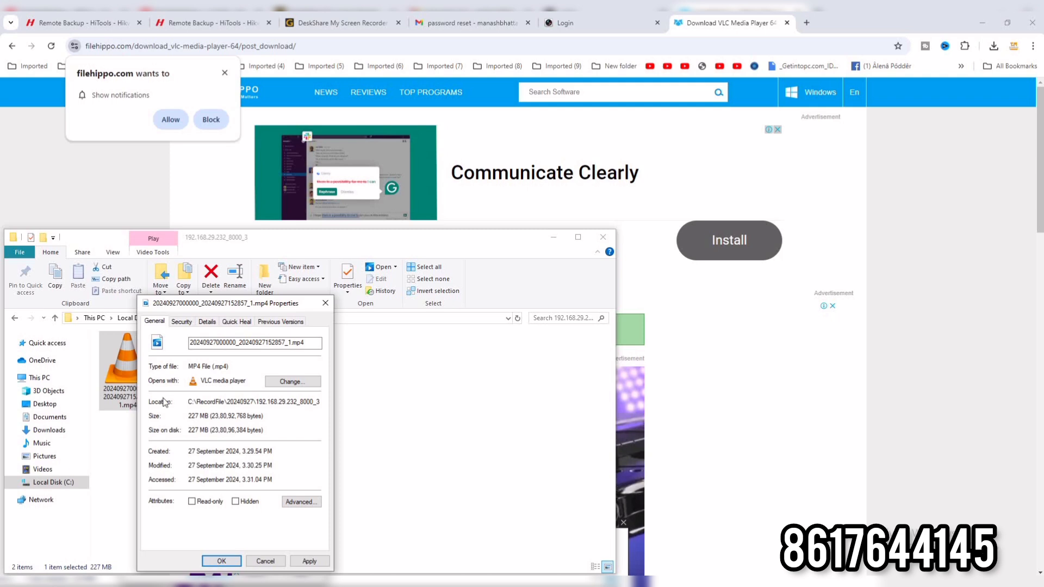
left_click(221, 563)
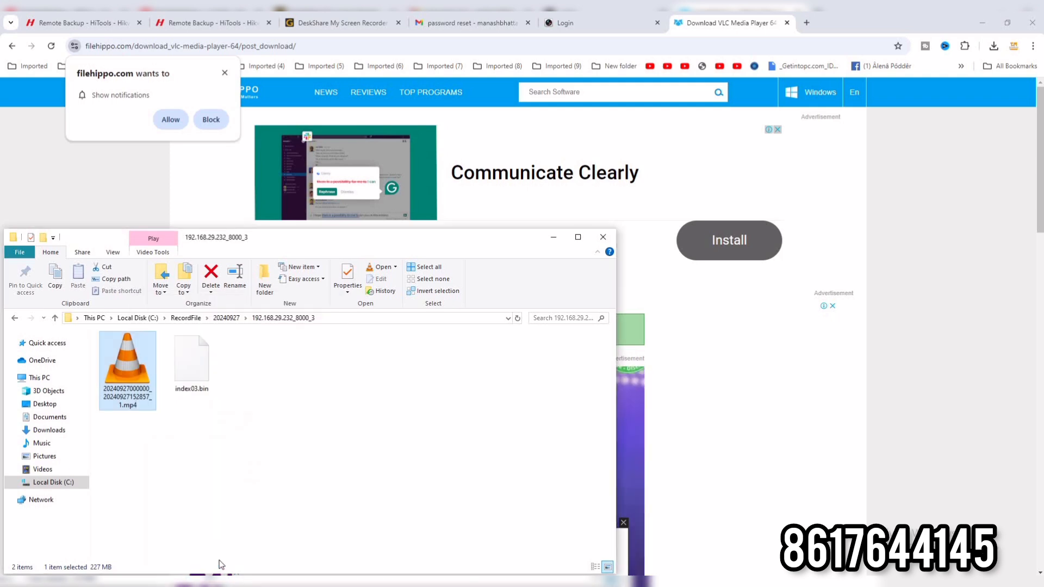
Play the backup .mp4 full screen in VLC, accepting the default network access policy, and skip ahead to about 4:50:05 and 7:00:30.
double_click(128, 367)
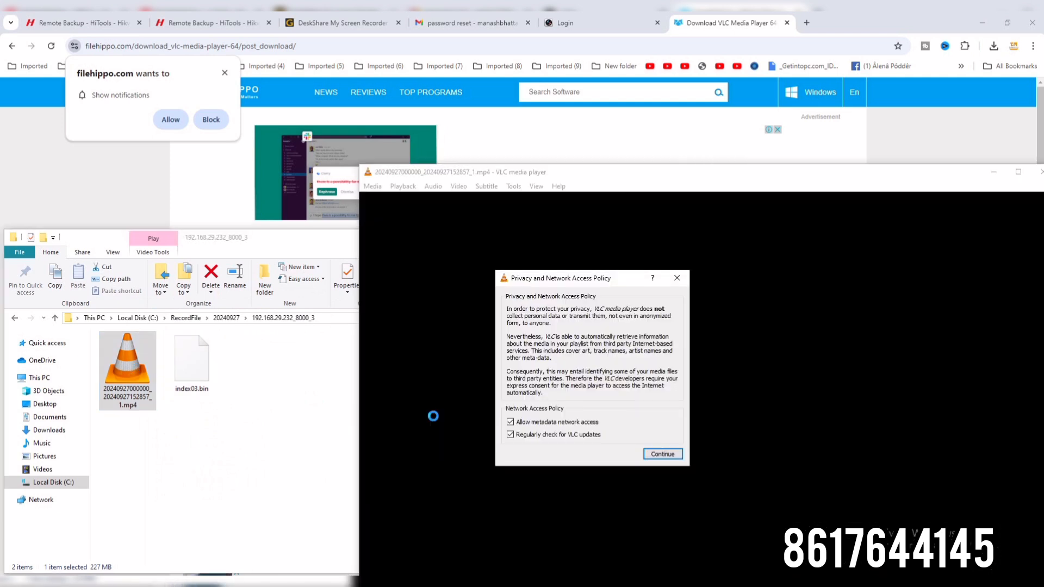
left_click(661, 454)
double_click(667, 449)
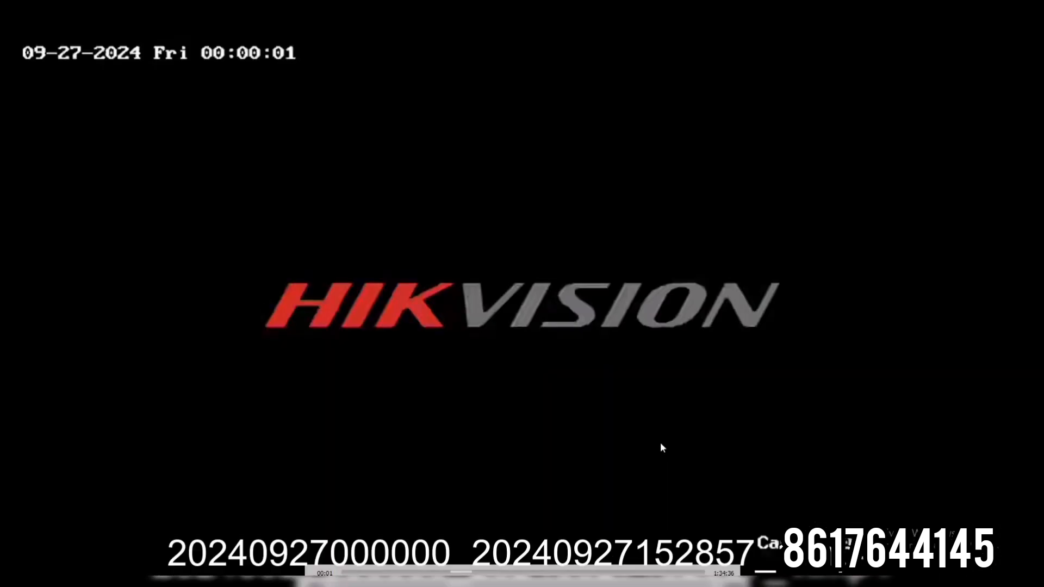
left_click(455, 573)
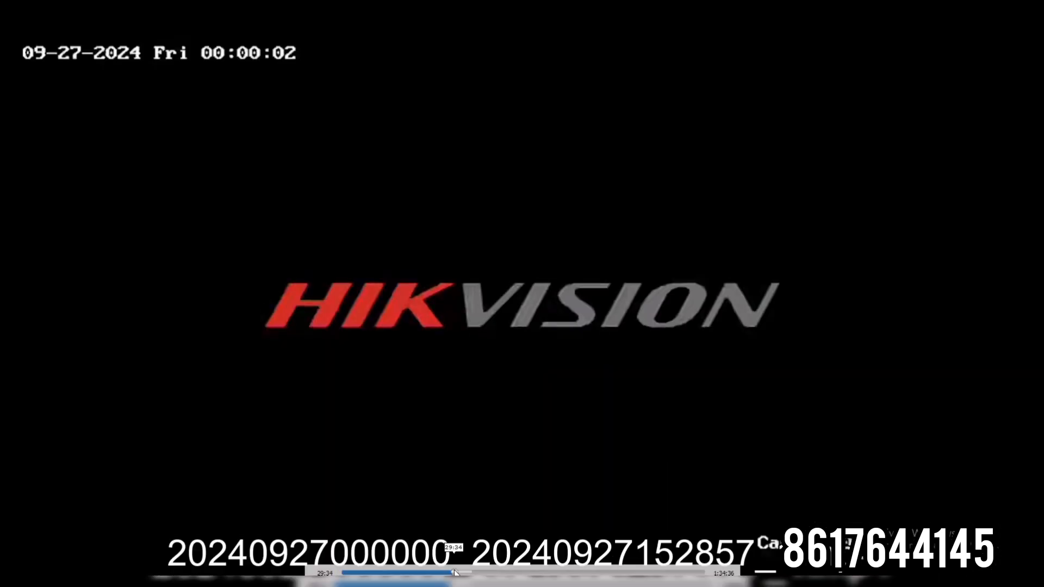
left_click(506, 571)
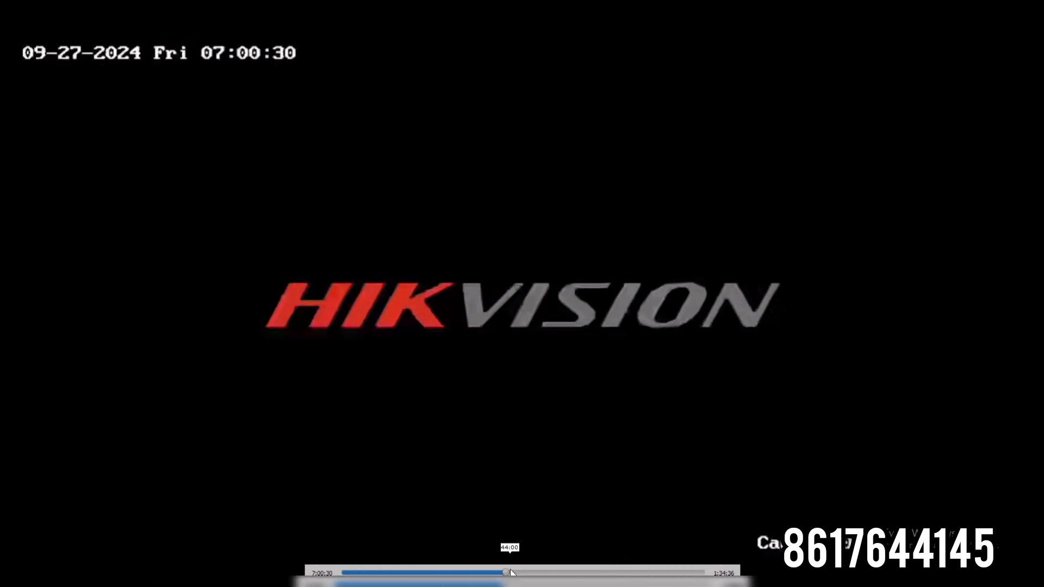